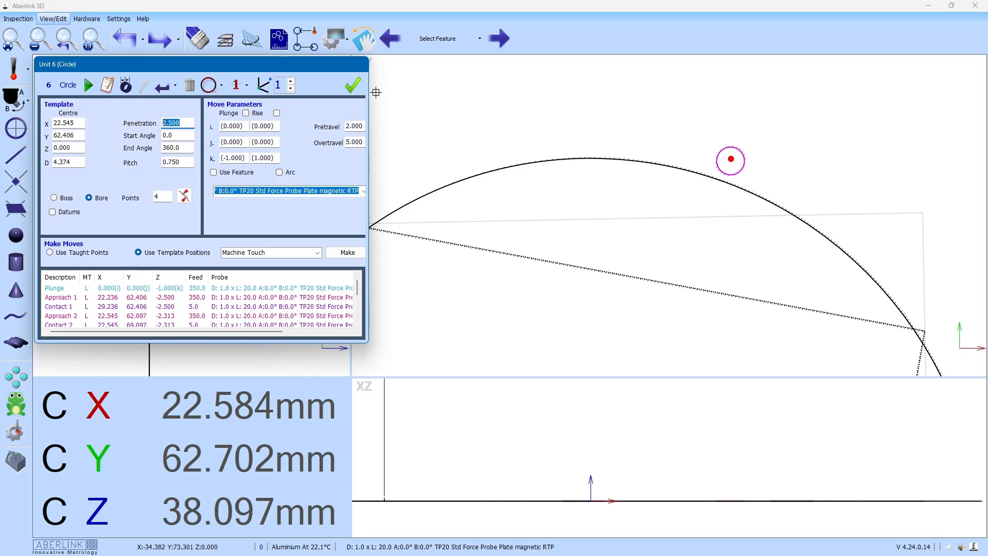
Step: Accept the 4.4mm circle and place its diameter label beside the hole
click(352, 85)
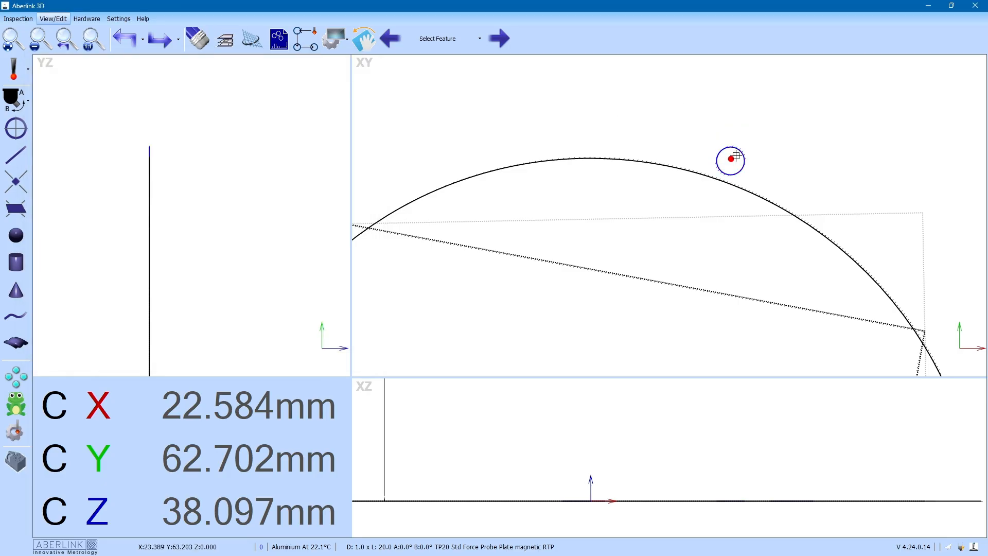
scroll(736, 155, down, 2)
scroll(734, 155, down, 1)
scroll(734, 156, down, 1)
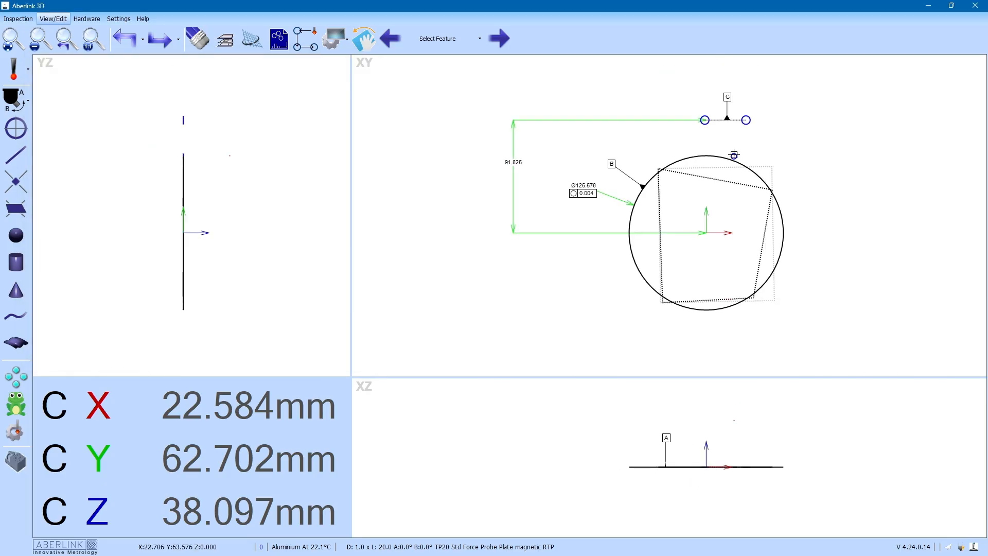
scroll(726, 230, up, 1)
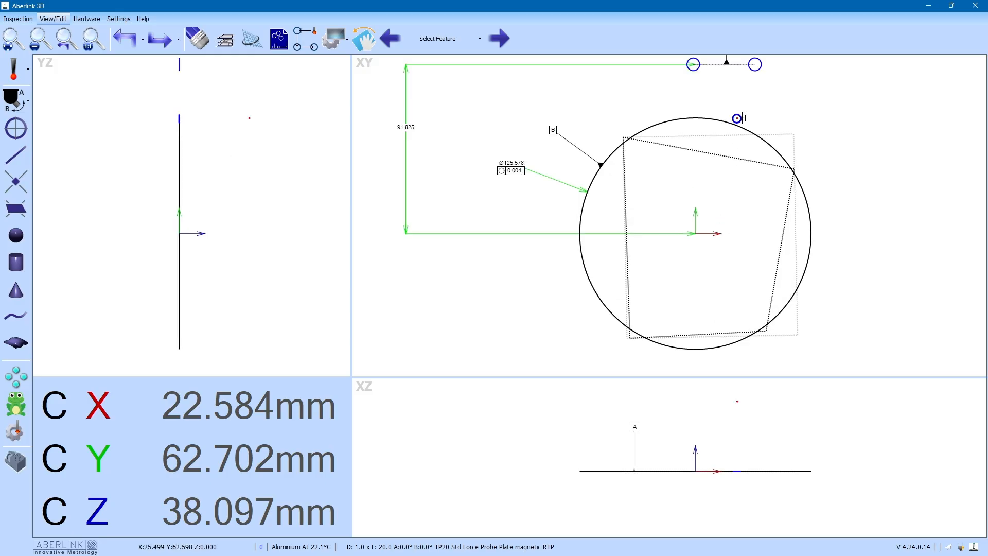
drag(743, 118, 772, 123)
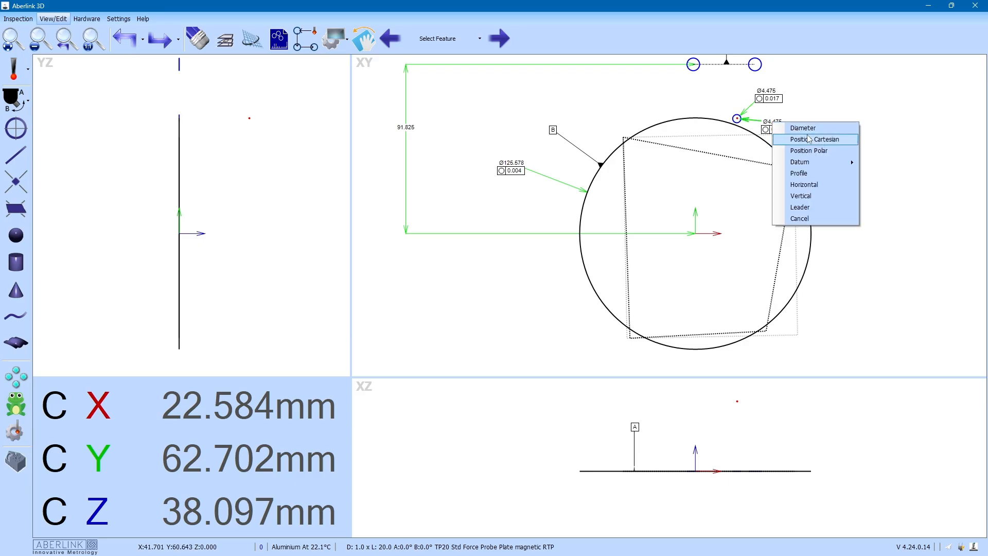
Step: Add a polar true-position dimension to datums A, B, C with radius 66.300 and angle 70.2°
click(818, 151)
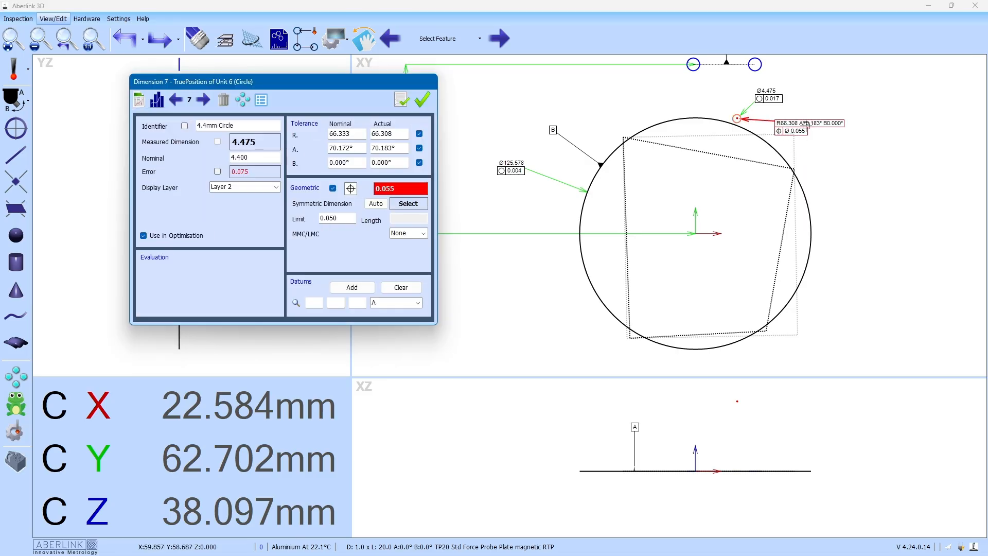
click(809, 123)
click(353, 287)
click(360, 289)
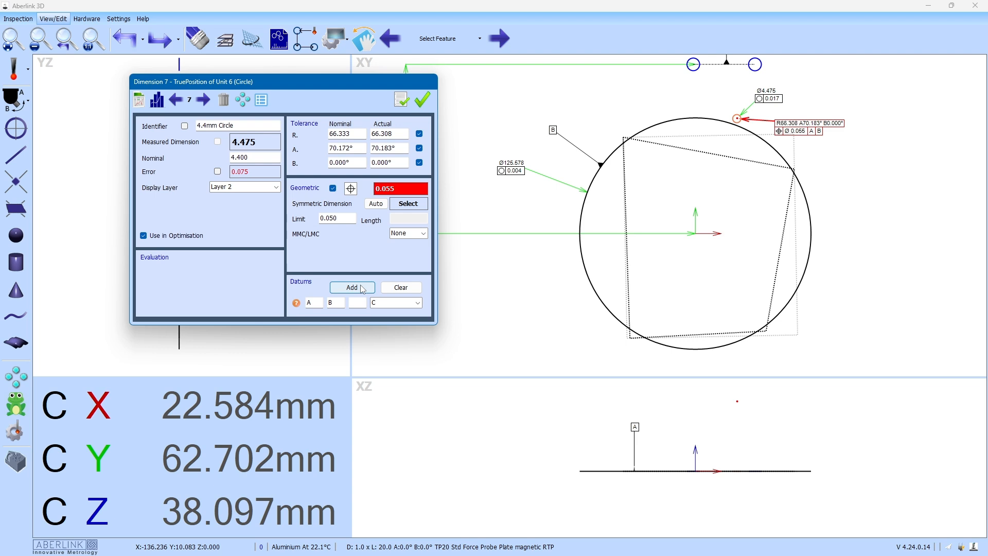
click(420, 164)
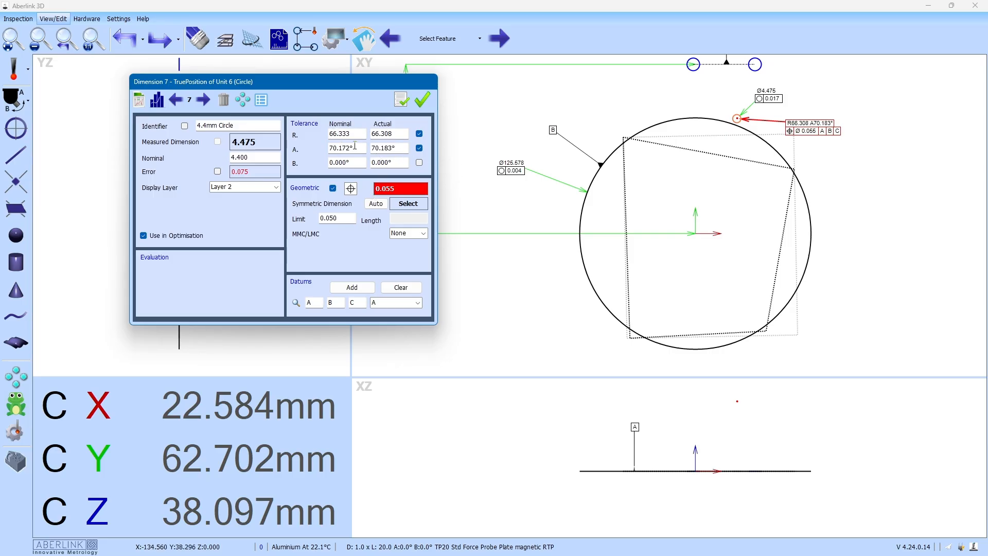
drag(350, 134, 344, 133)
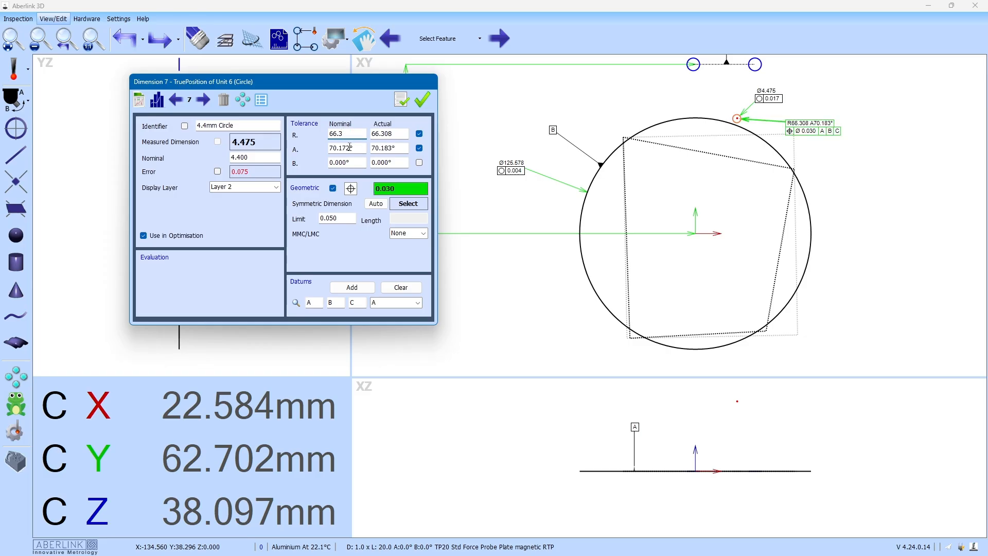
click(349, 148)
key(BackSpace)
key(BackSpace)
key(BackSpace)
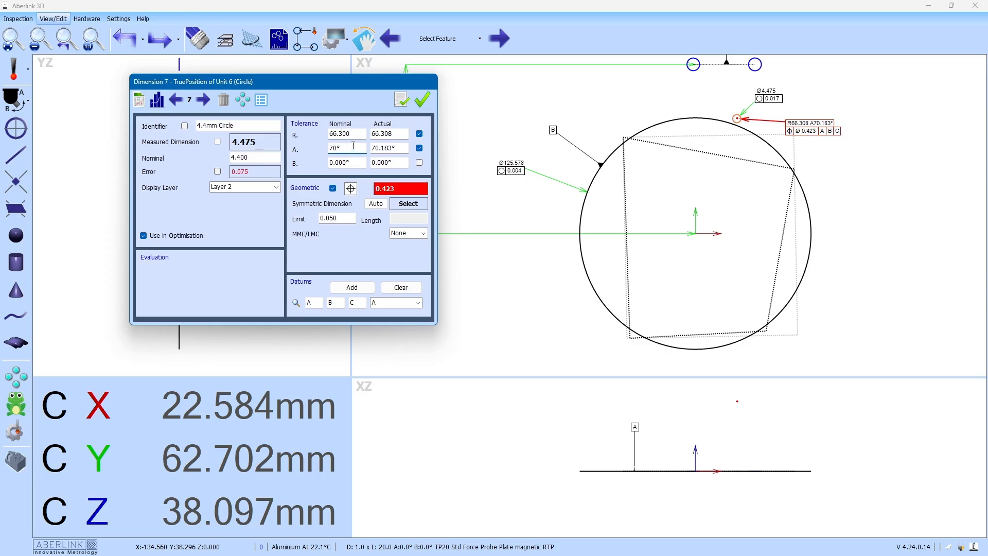
text(.2)
click(422, 99)
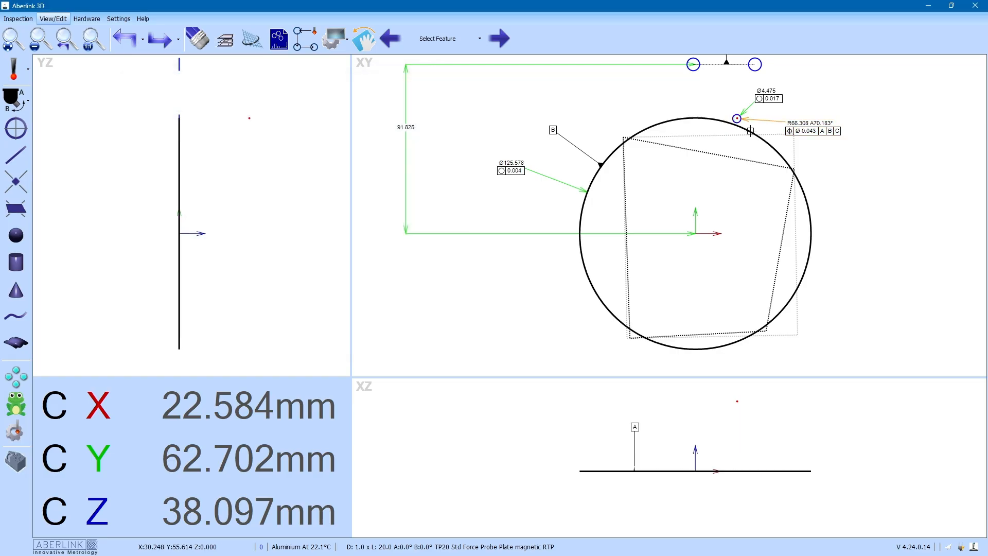
Step: Move the position label clear of the hole, cancel the standby warning and start Feature Array
drag(809, 123, 795, 117)
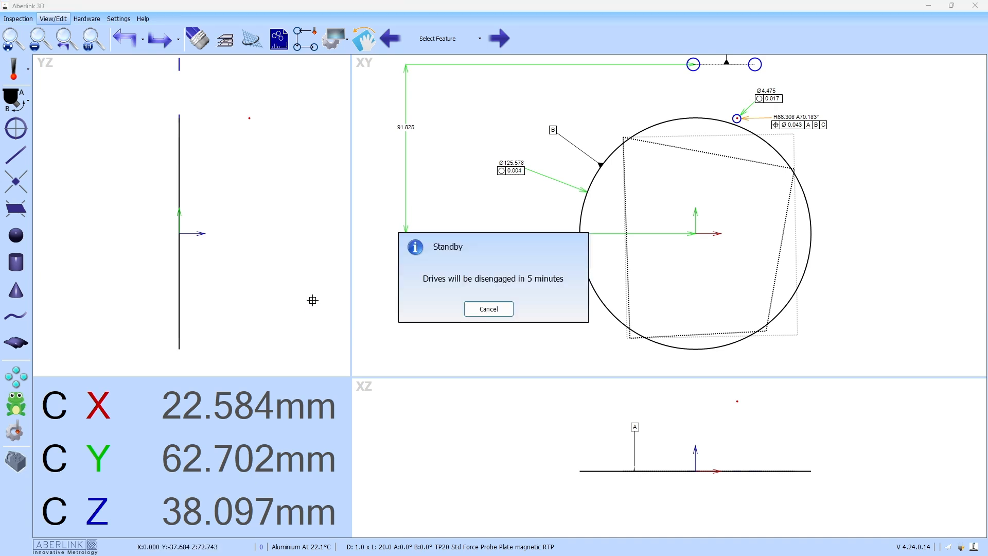
click(498, 311)
click(16, 377)
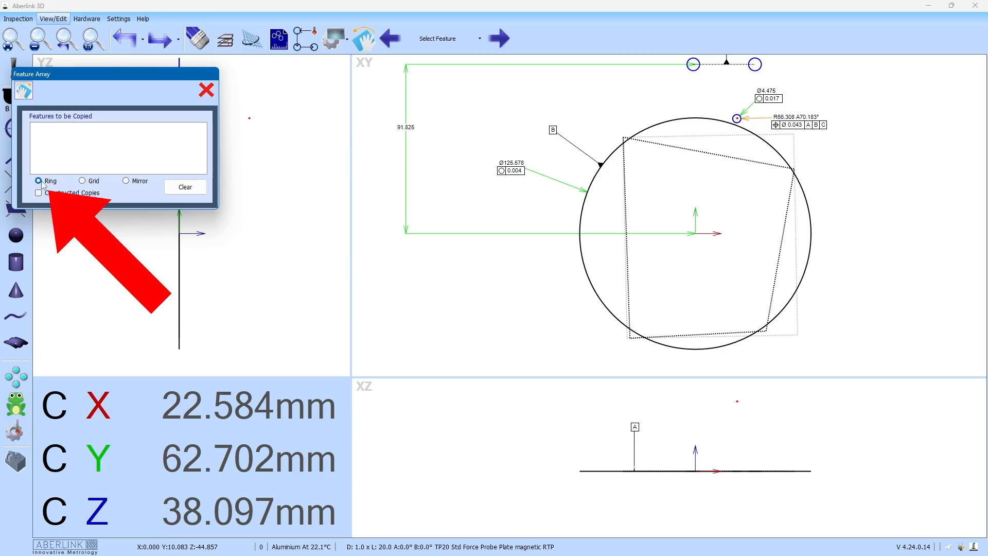
Step: Ring-array hole Unit 6 around circle Unit 2: 6 items, 0° start, 360° included, 60° spacing
click(732, 113)
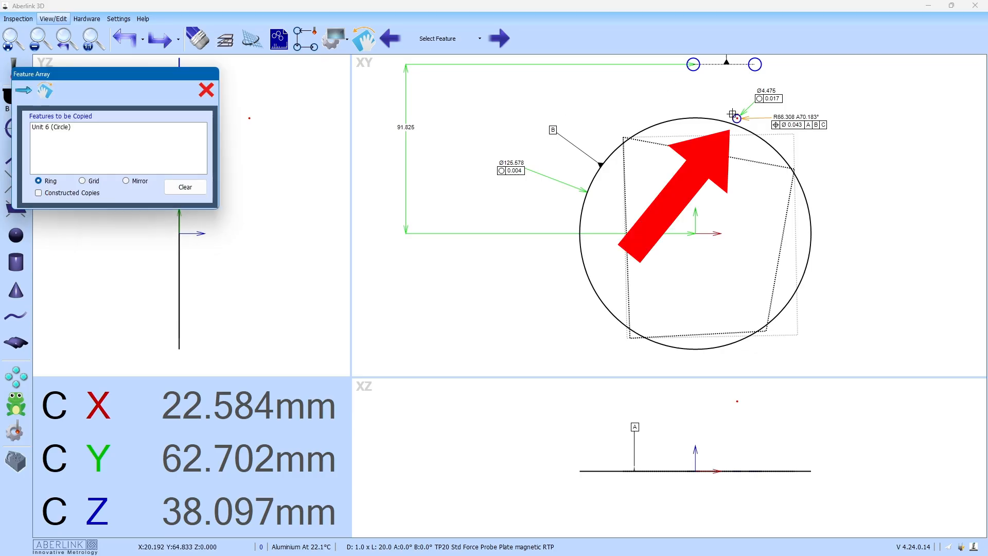
click(23, 92)
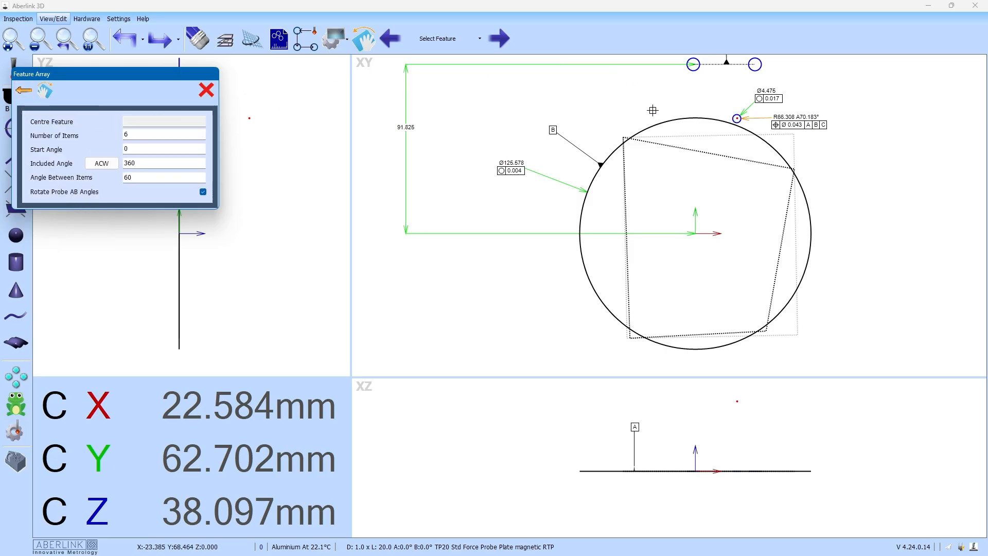
click(636, 124)
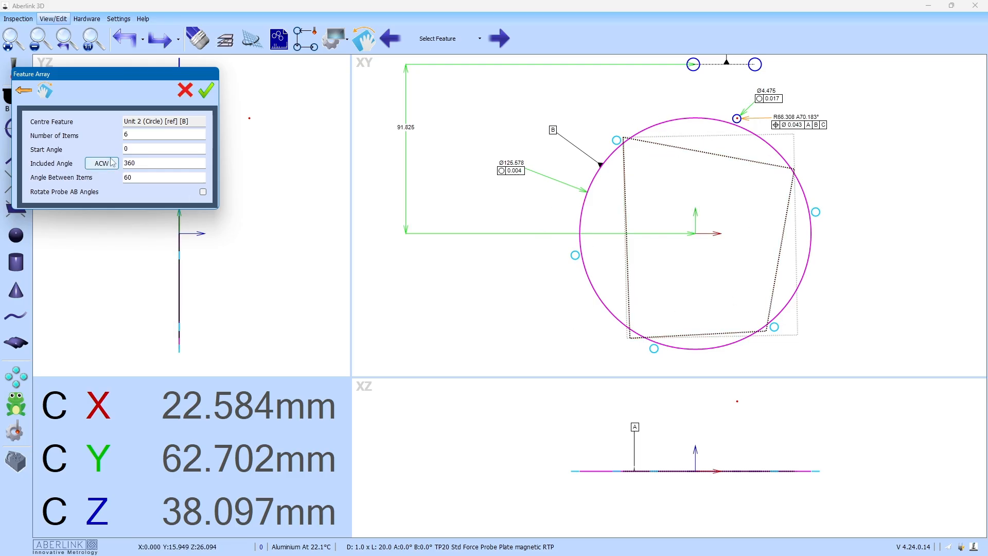
click(131, 134)
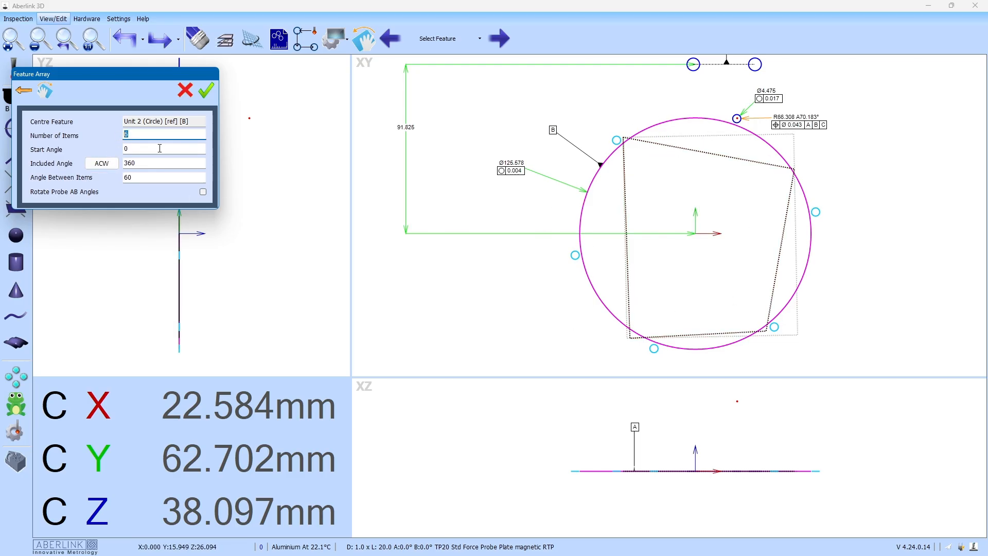
text(10)
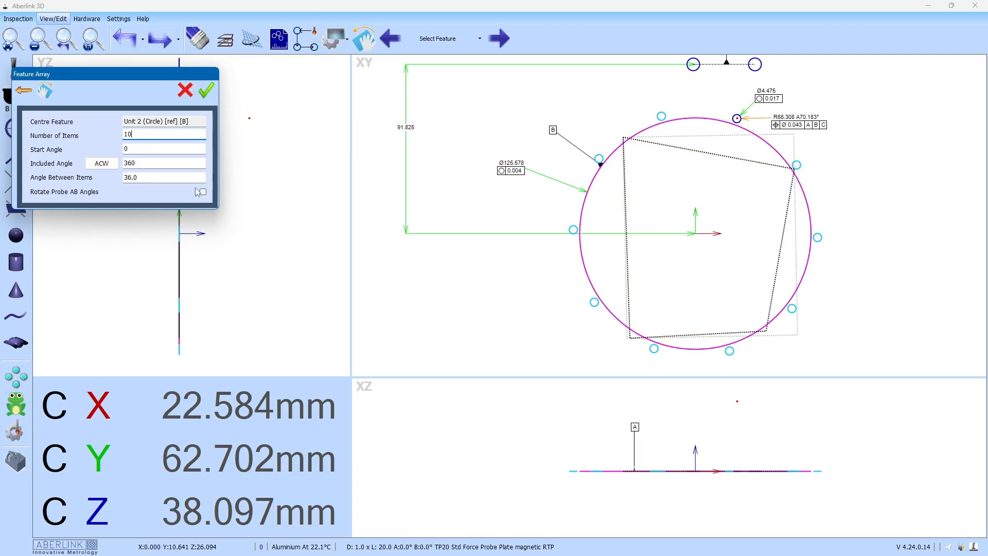
text(6)
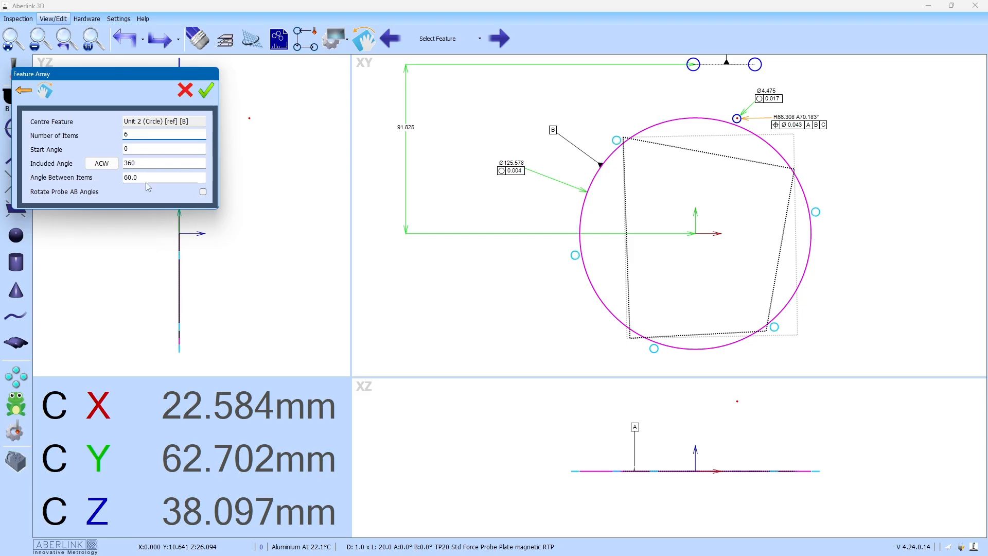
key(Tab)
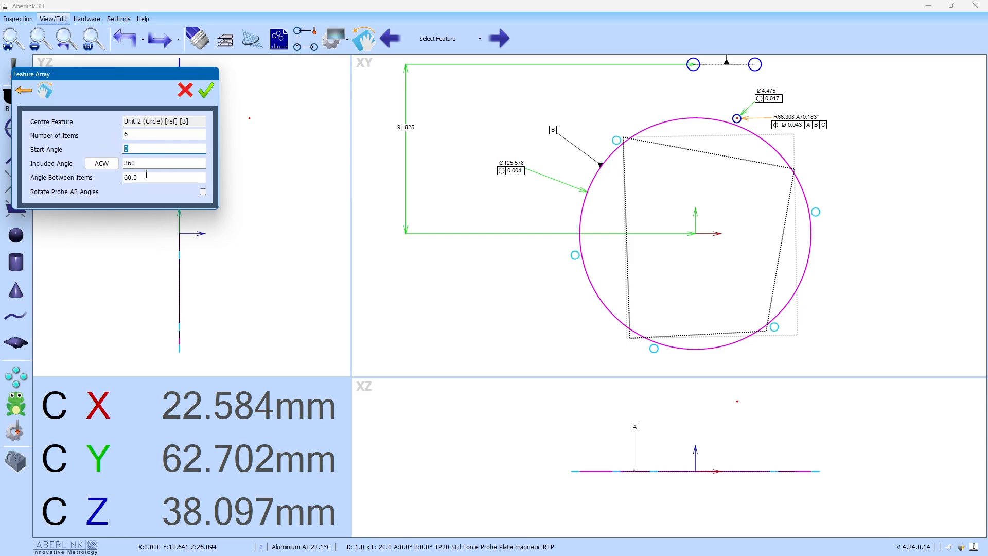
key(Tab)
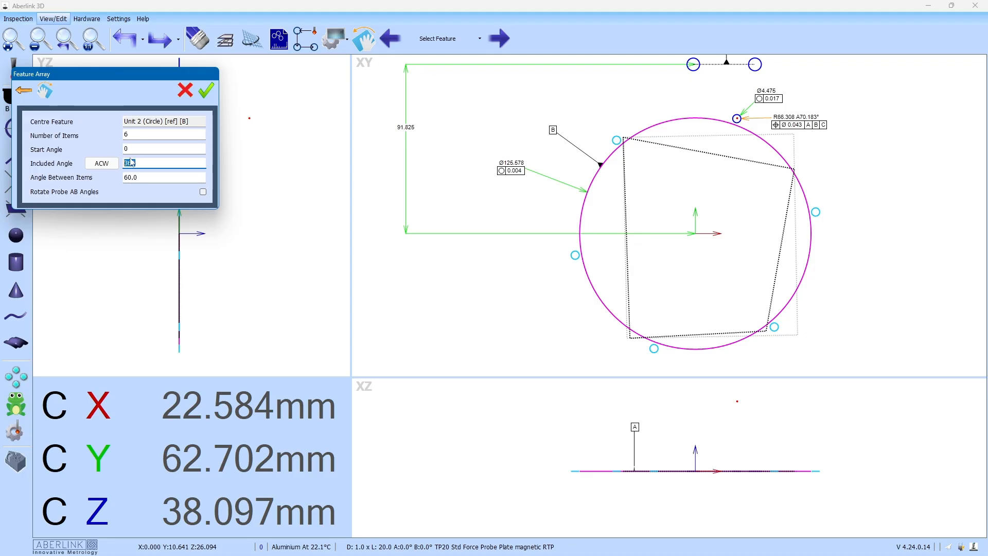
drag(144, 176, 113, 181)
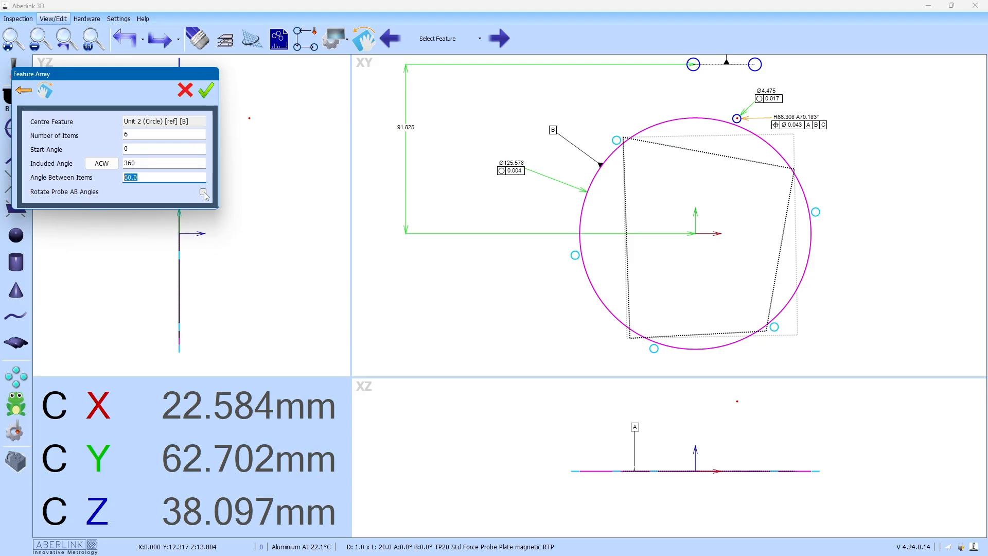
click(204, 94)
Step: Zoom over the six dimensioned holes to check them, then show the Inspection toolbar
scroll(434, 171, down, 1)
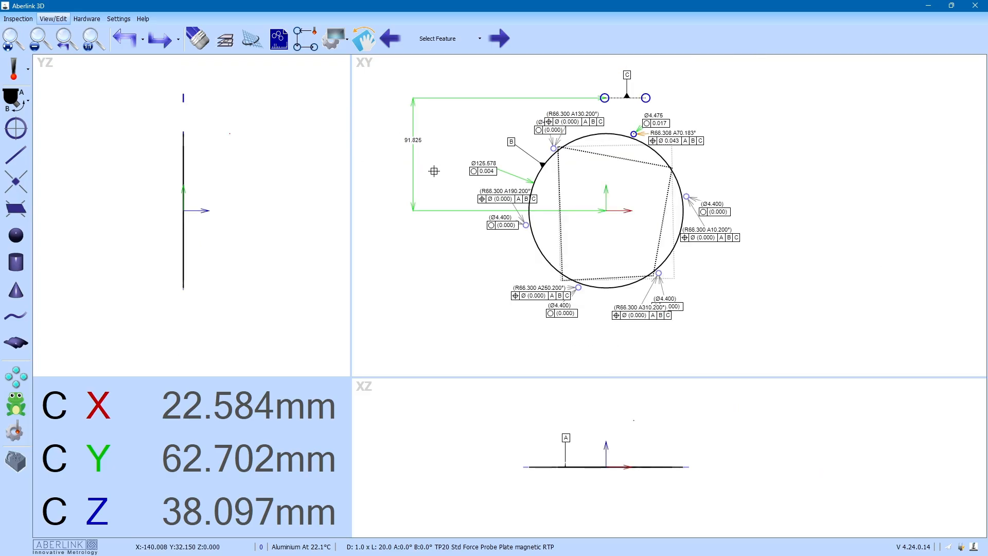
scroll(543, 137, up, 1)
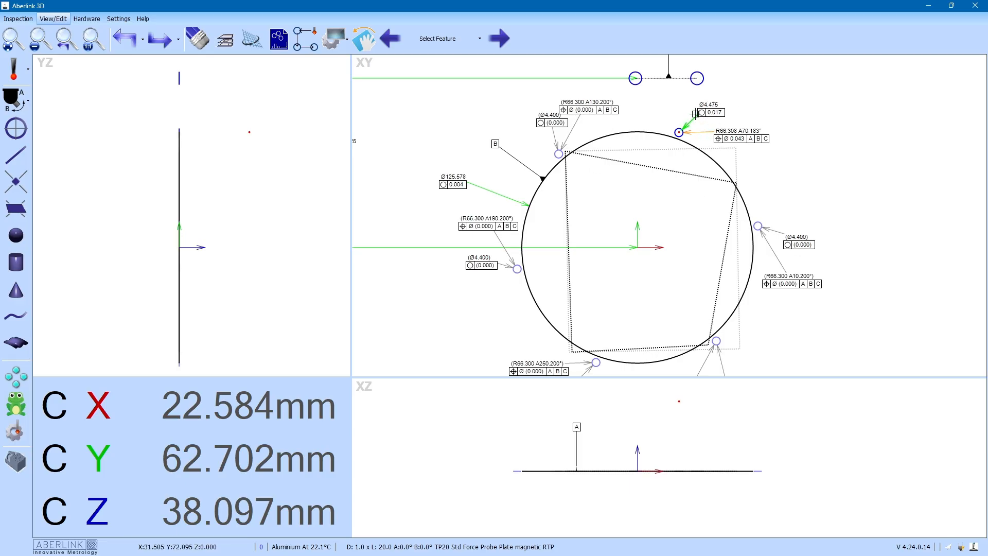
scroll(632, 116, down, 2)
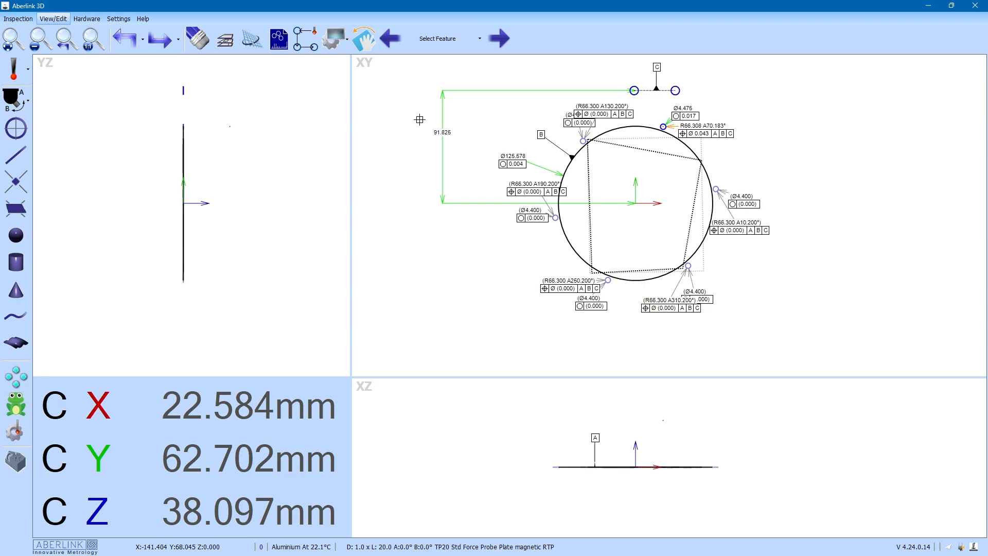
click(18, 19)
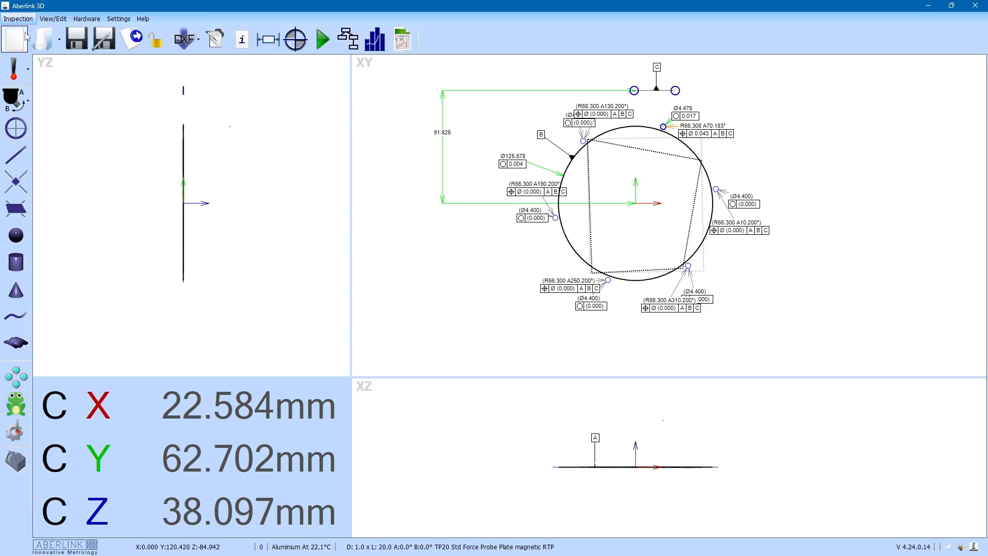
Step: Show the inspection program and view the run options for copied circle Unit 7
click(348, 39)
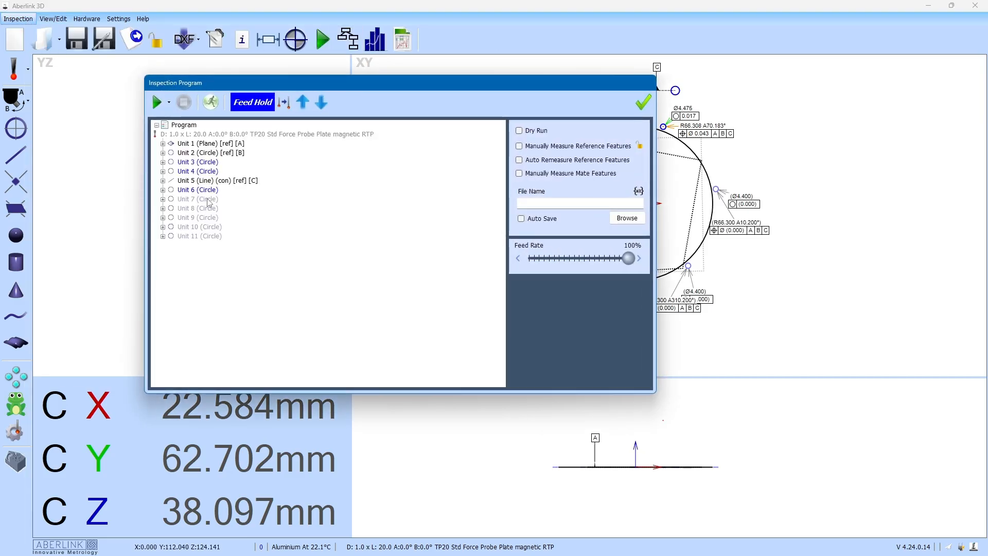
right_click(208, 200)
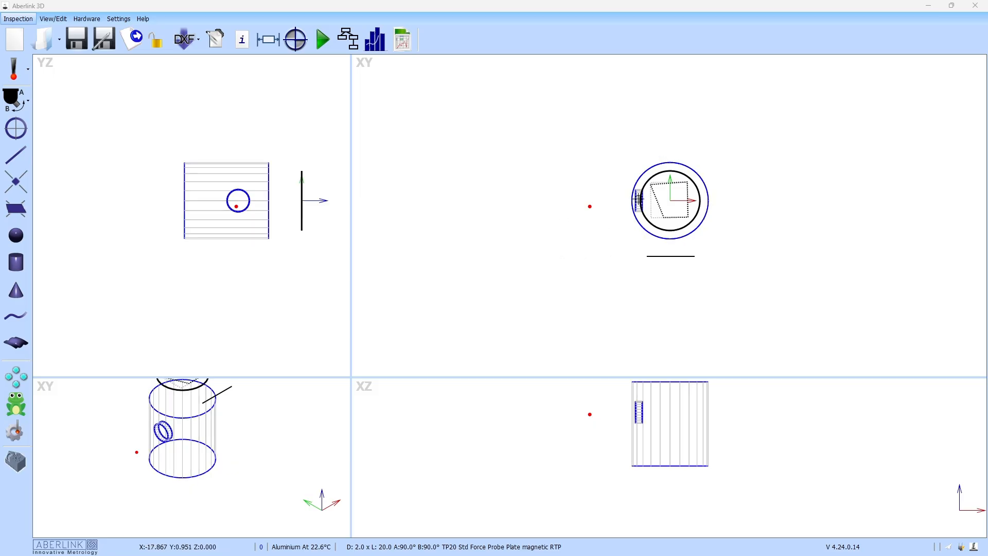
Step: Accept the side hole's results and drag out its diameter and true-position label
double_click(165, 432)
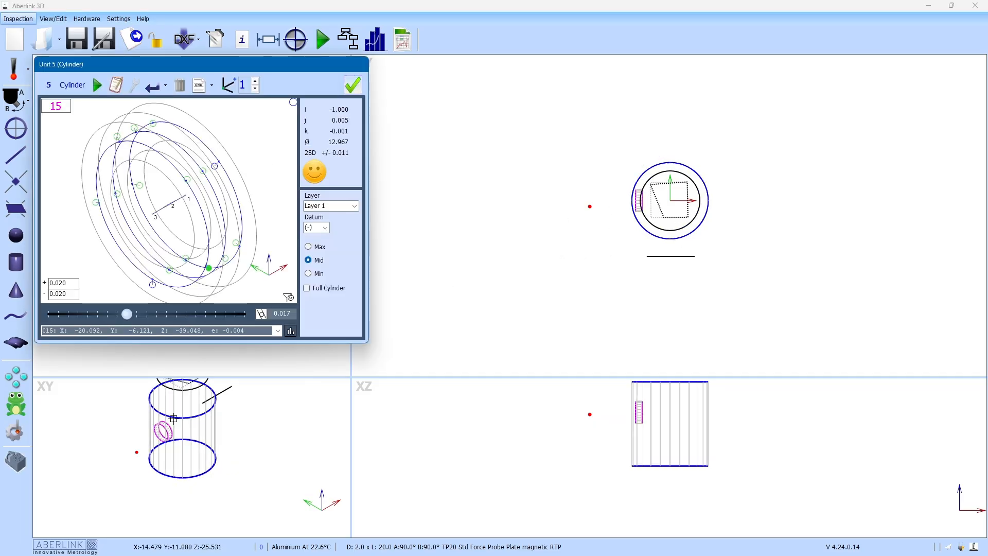
click(353, 85)
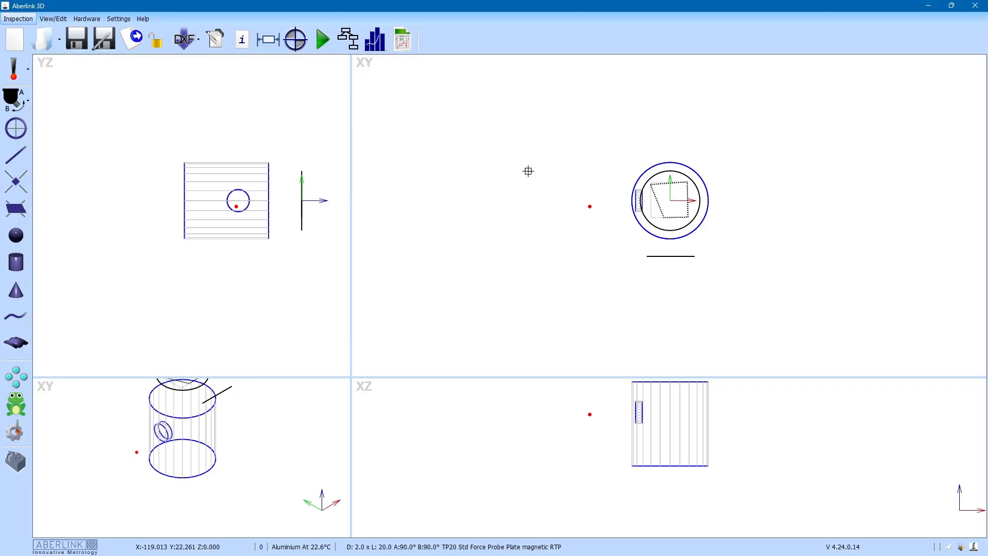
scroll(639, 212, up, 3)
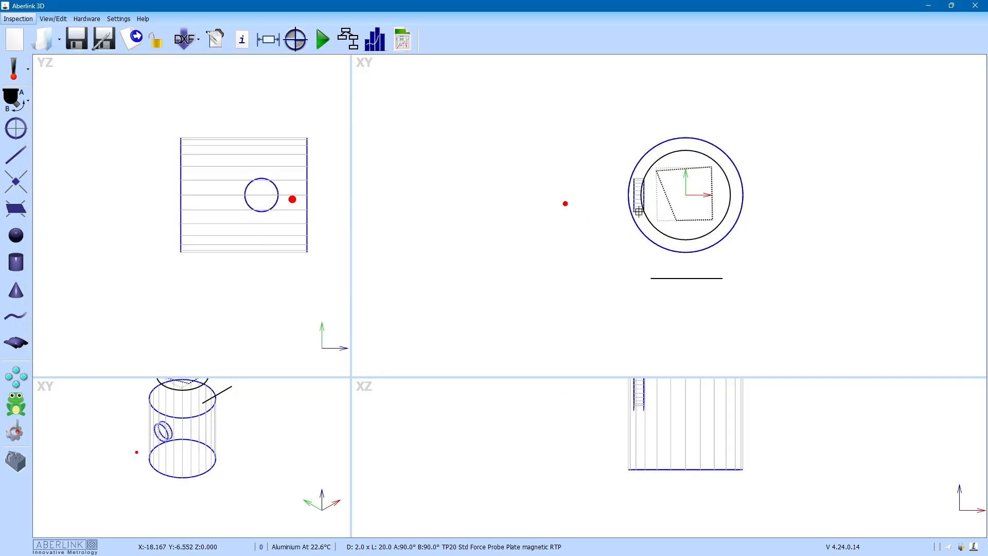
drag(629, 210, 553, 292)
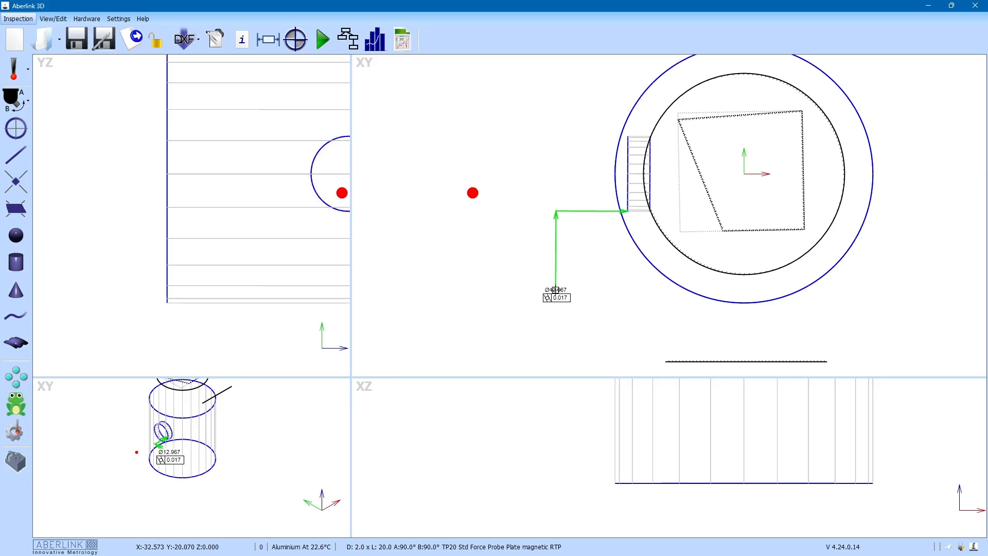
Step: Adjust the side hole's CNC template number of points, tidy its label, and start Feature Array
double_click(630, 149)
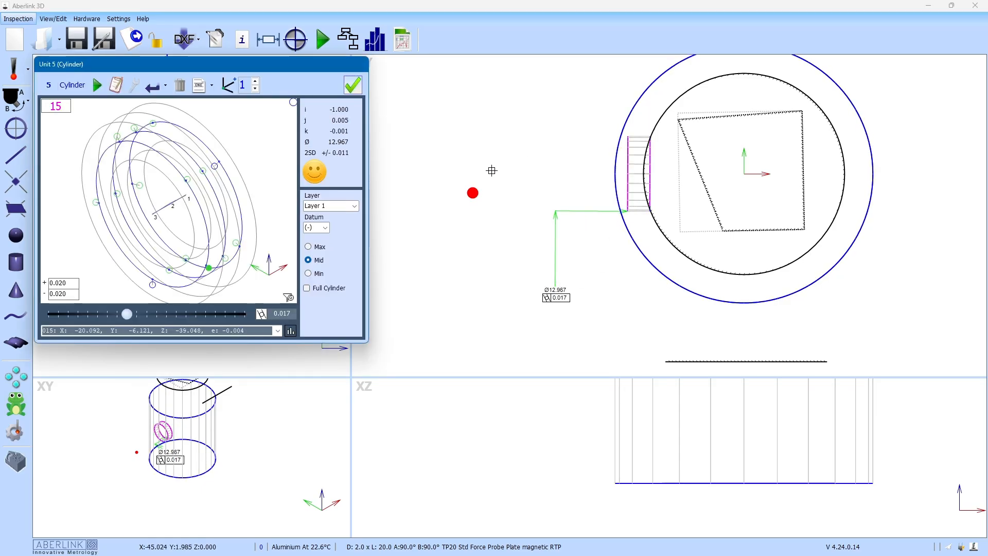
click(199, 85)
double_click(165, 197)
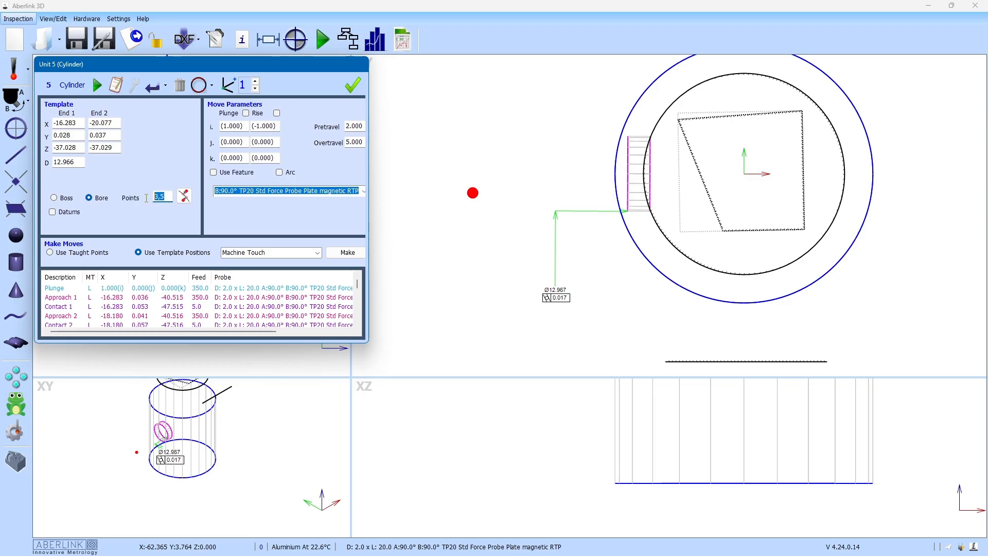
click(353, 85)
drag(556, 289, 545, 283)
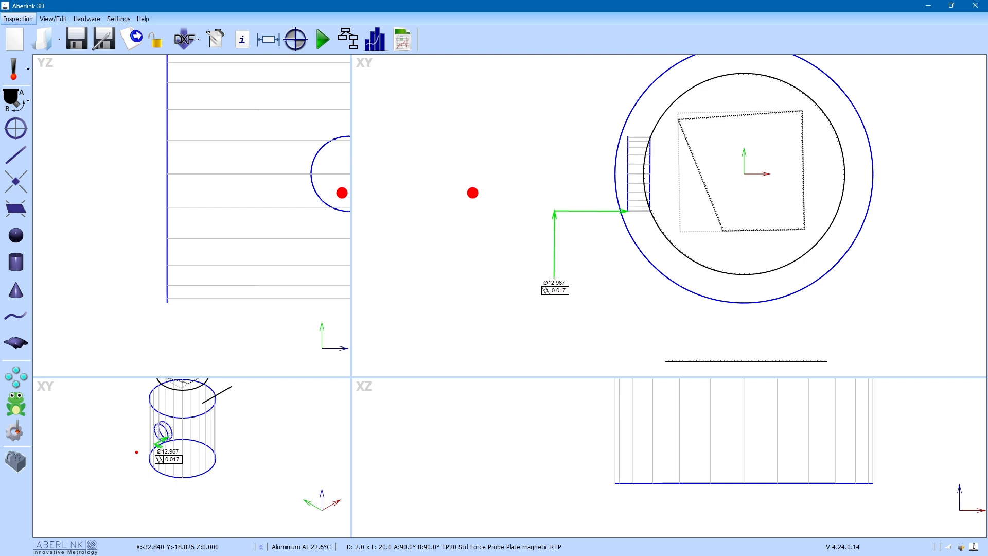
scroll(545, 283, down, 4)
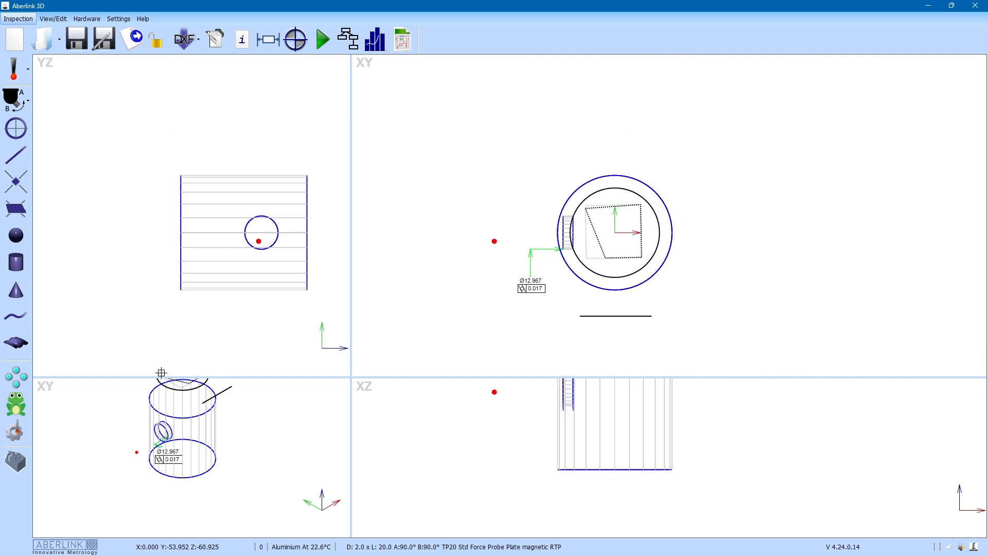
click(16, 377)
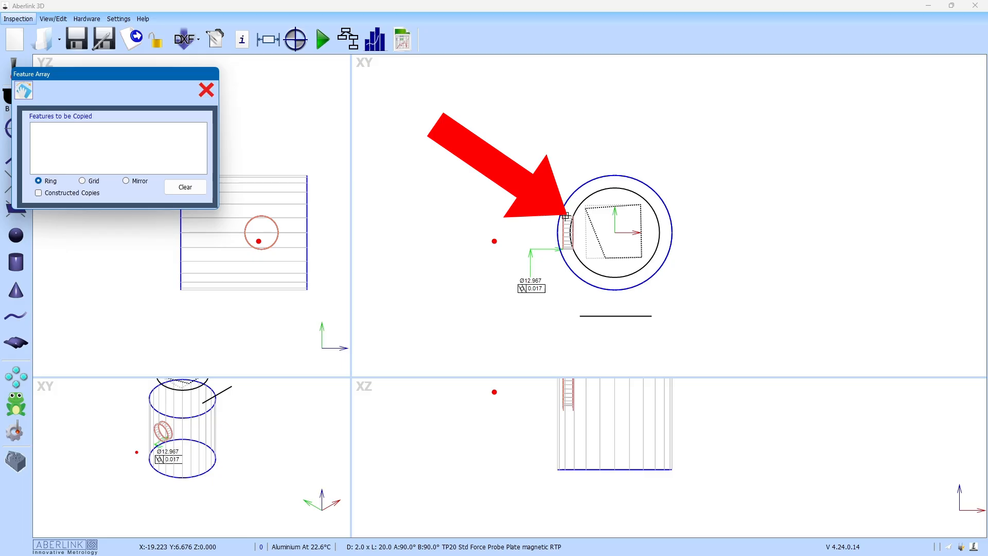
Step: Ring-array the side hole six times around the main cylinder, 60° apart over 360°
click(565, 215)
click(23, 90)
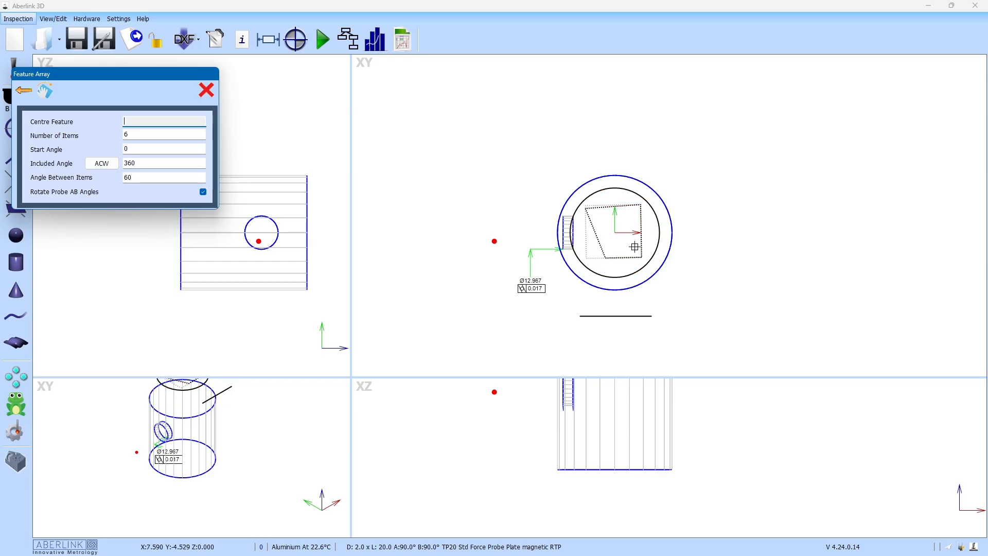
click(616, 469)
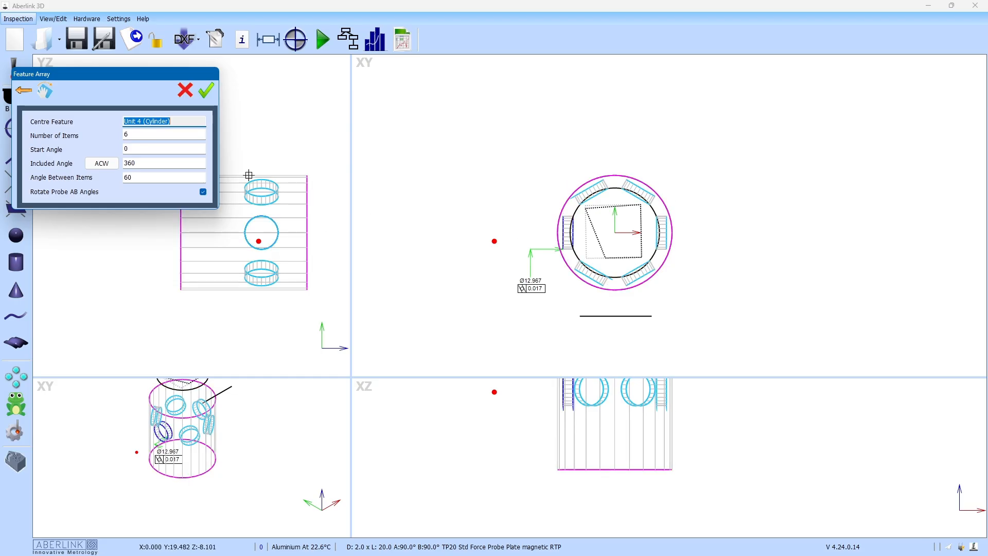
click(147, 136)
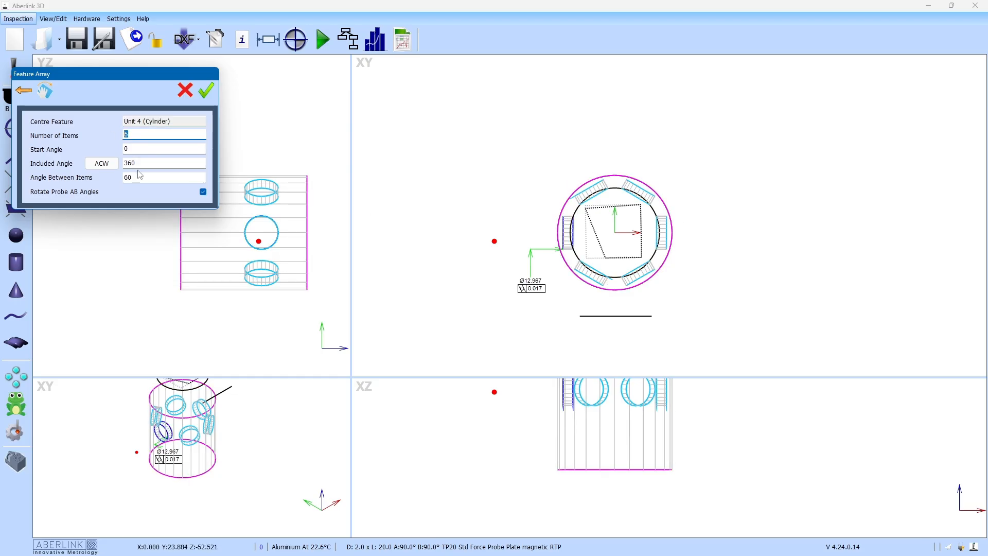
text(12)
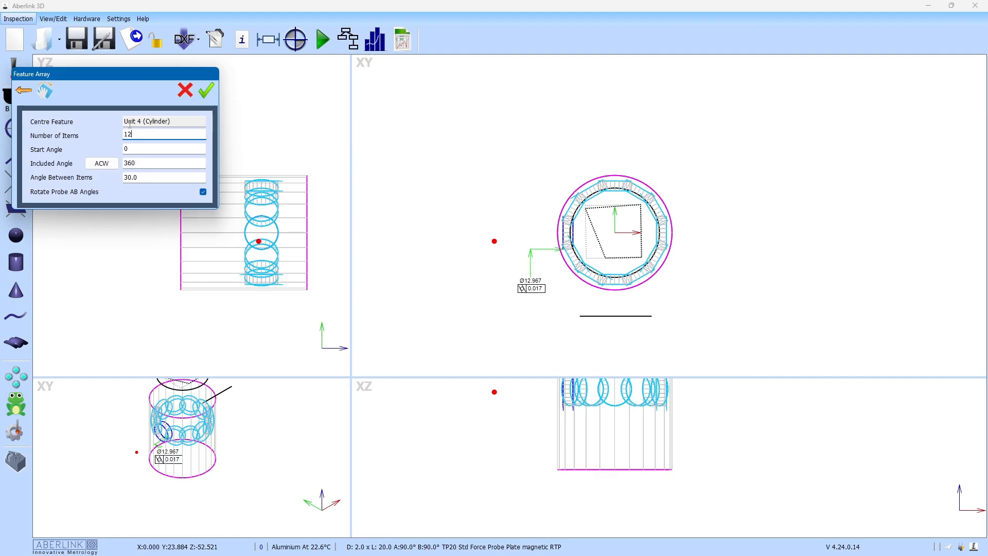
text(6)
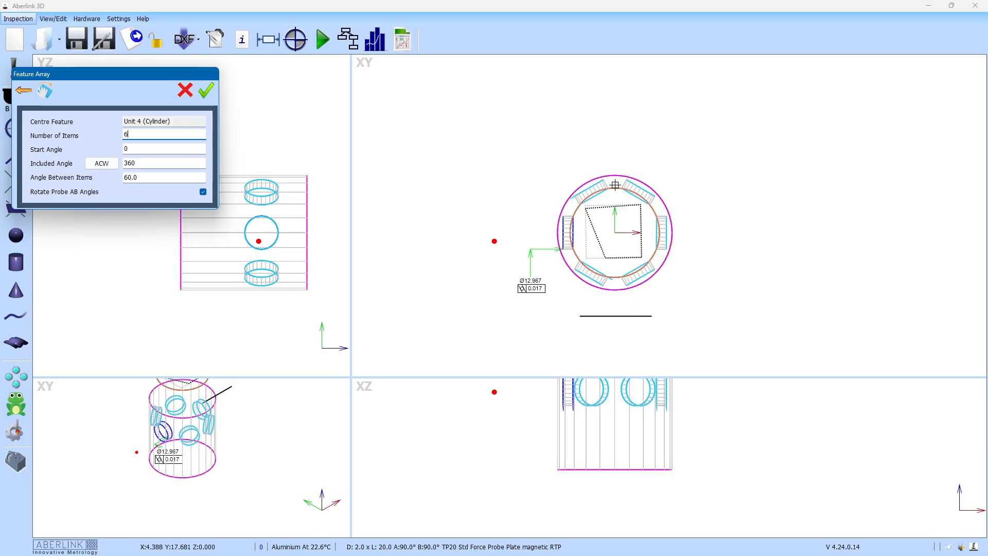
click(206, 90)
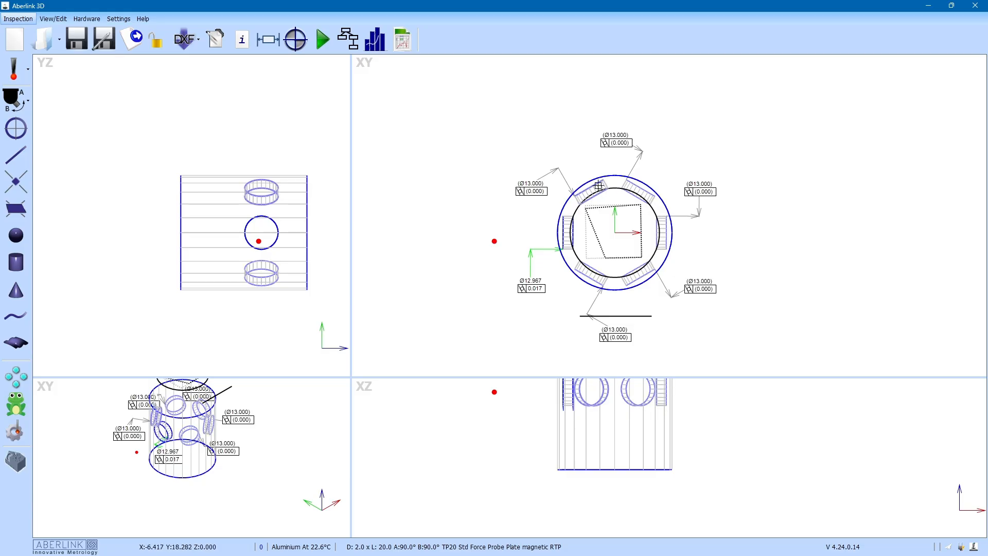
Step: Review the unqualified 90° probe angles (90,-150 to 90,150) in Probe Manager and close it
click(18, 431)
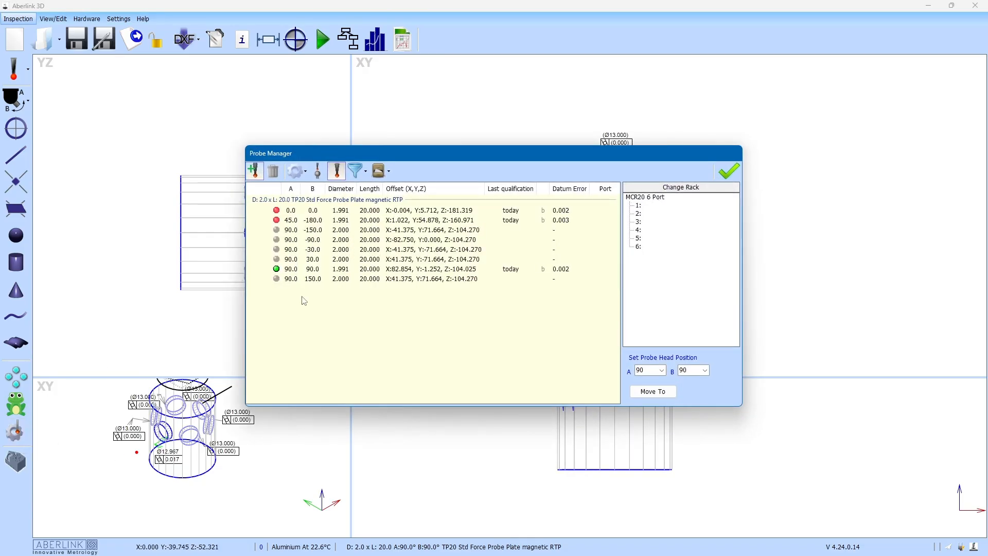
click(307, 232)
shift+click(302, 260)
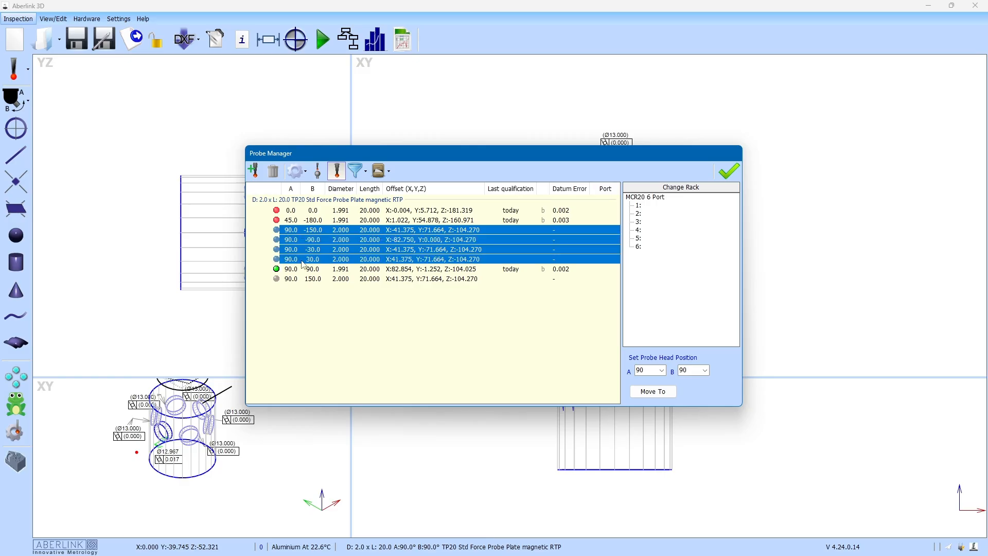
ctrl+click(305, 279)
click(322, 334)
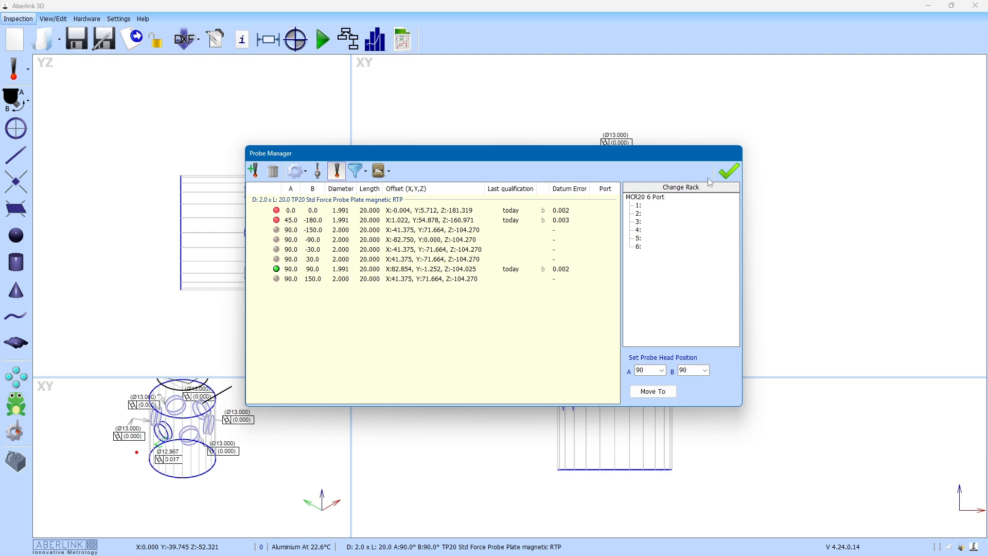
click(729, 170)
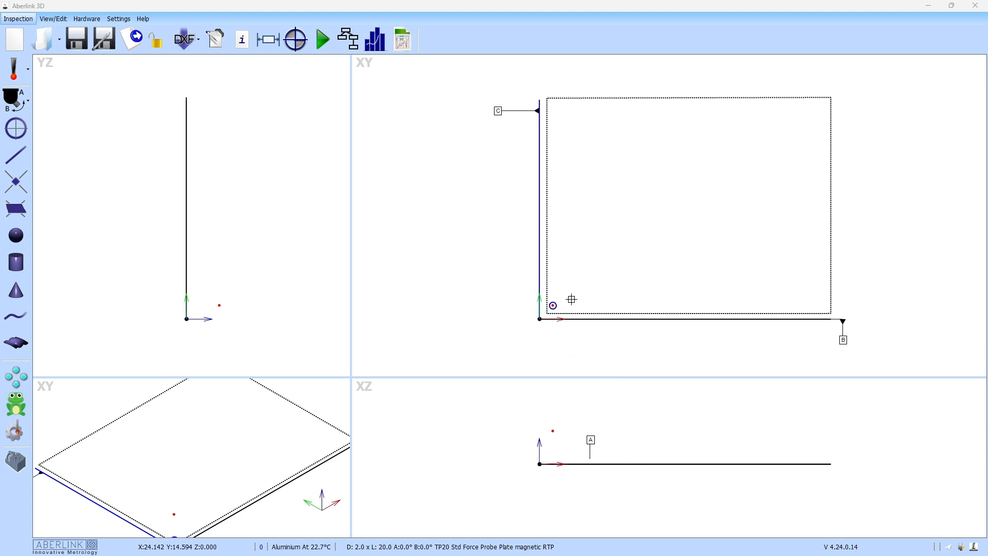
Step: Set the corner hole's CNC template pitch and number of points values
scroll(553, 306, up, 2)
scroll(553, 307, up, 2)
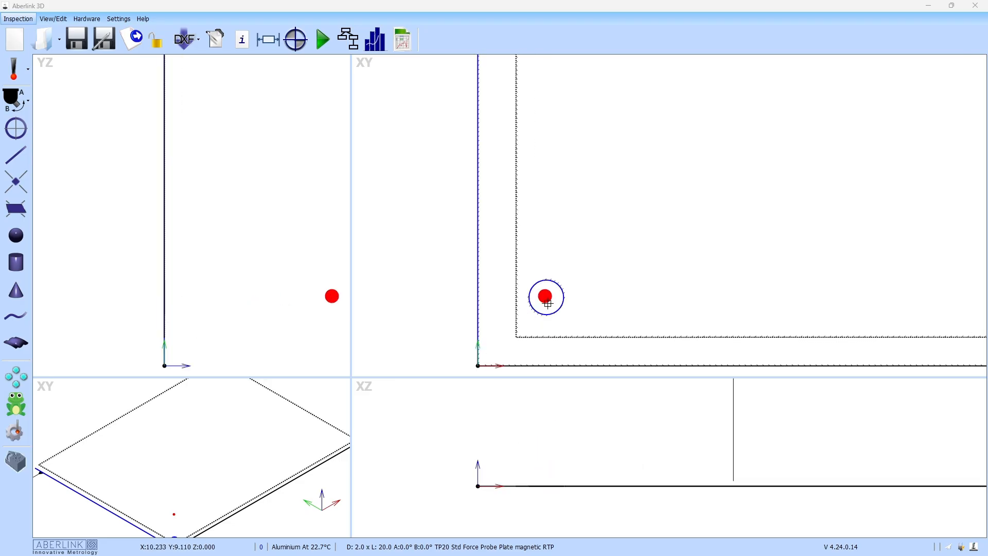
double_click(561, 303)
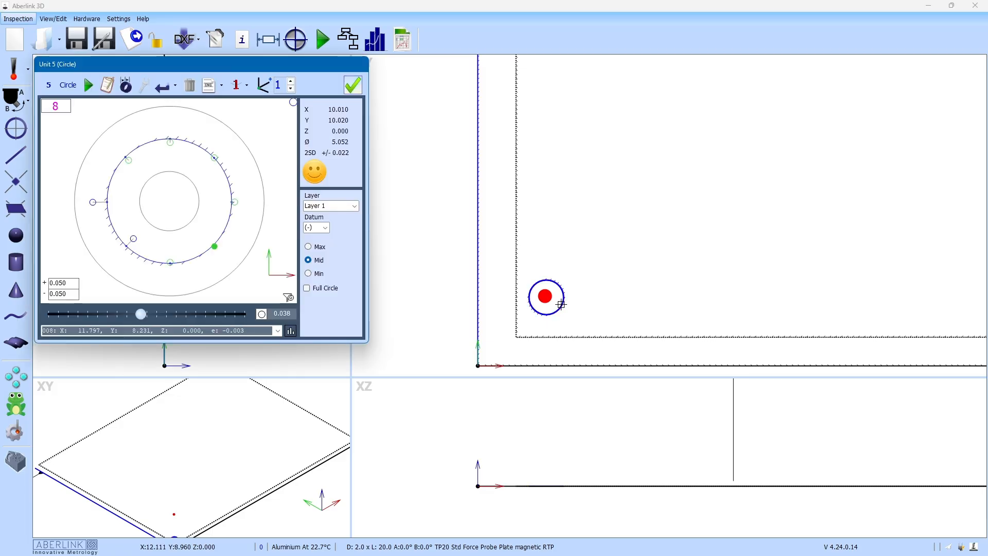
click(210, 88)
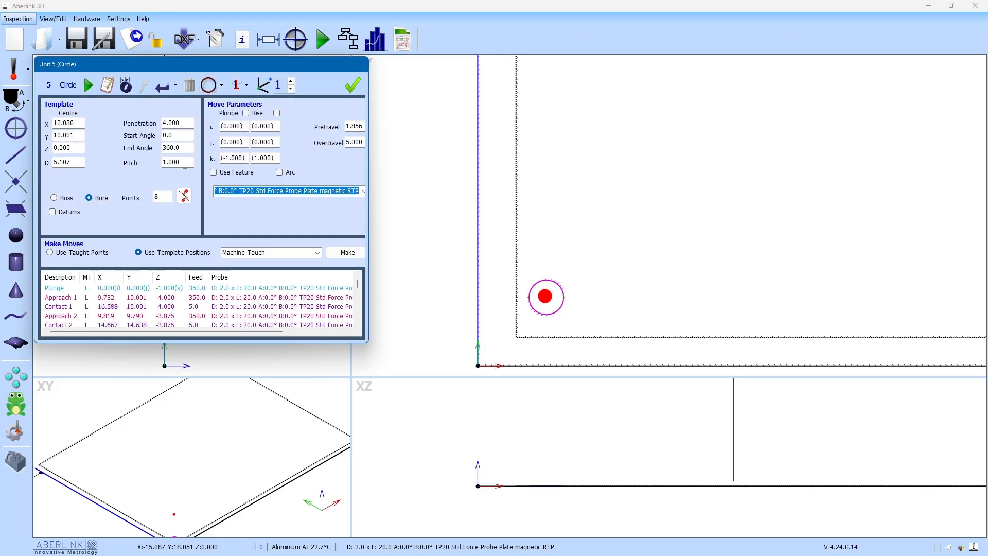
drag(186, 163, 136, 163)
drag(165, 197, 145, 197)
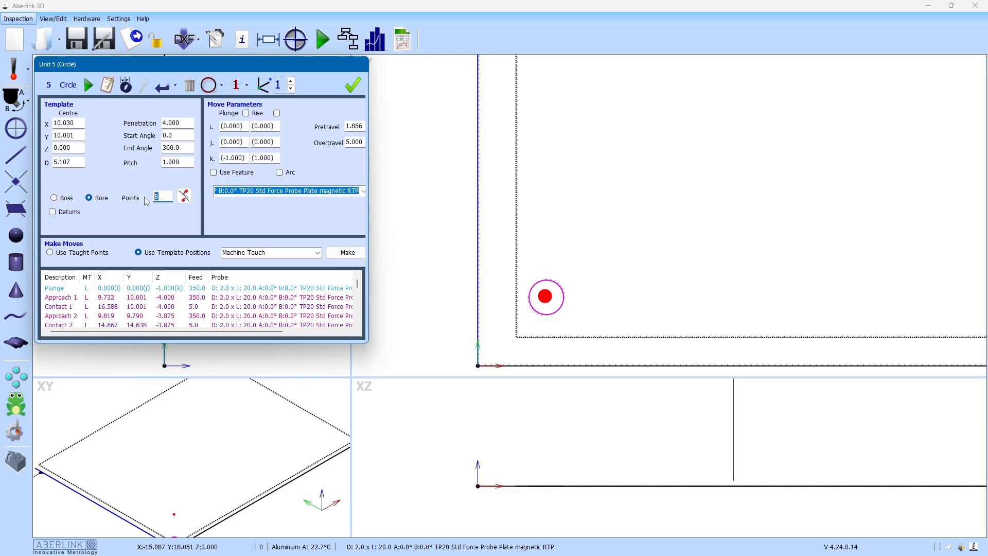
click(352, 85)
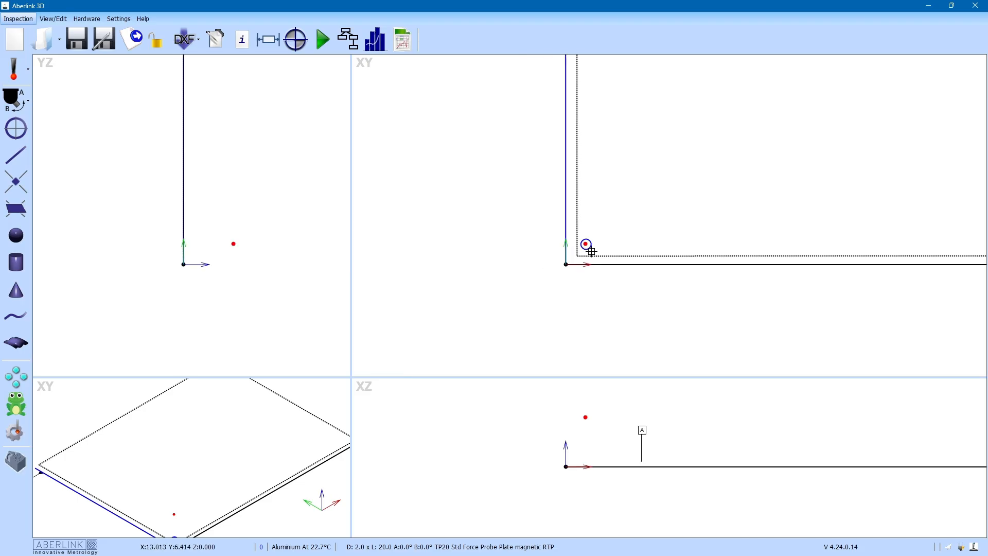
Step: Drag out a true-position label on the 5.1mm corner hole and reference it to datums A, B, C
drag(586, 245, 546, 299)
right_click(546, 299)
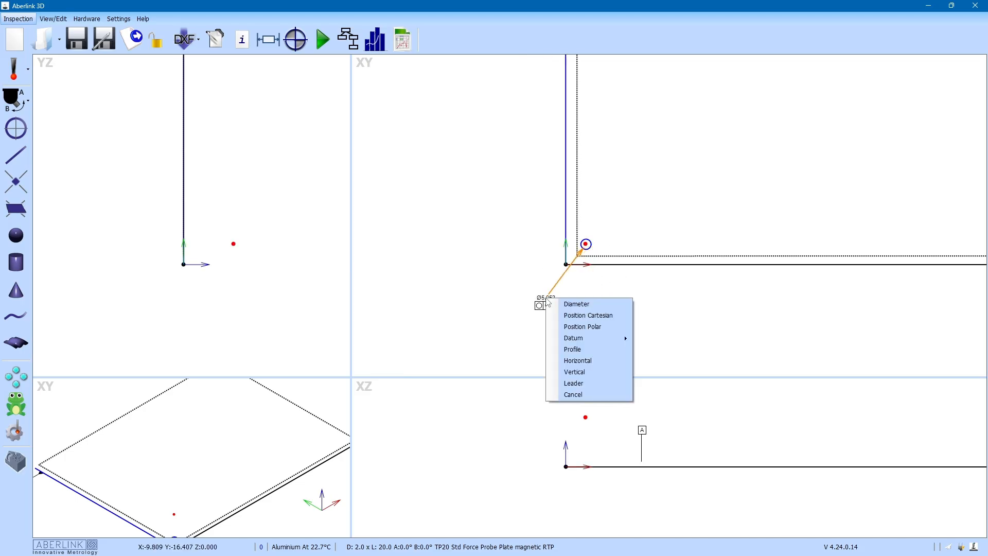
click(566, 314)
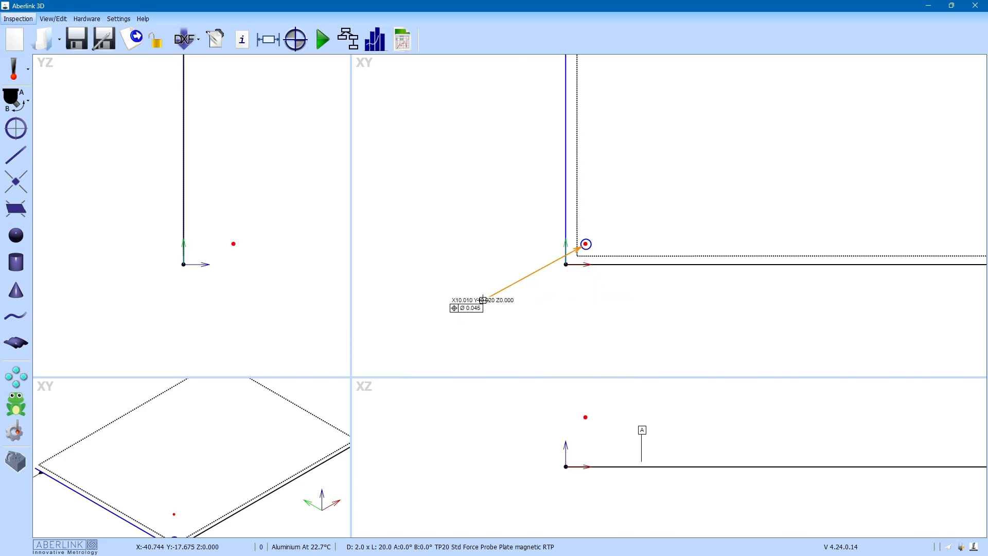
click(483, 299)
double_click(481, 300)
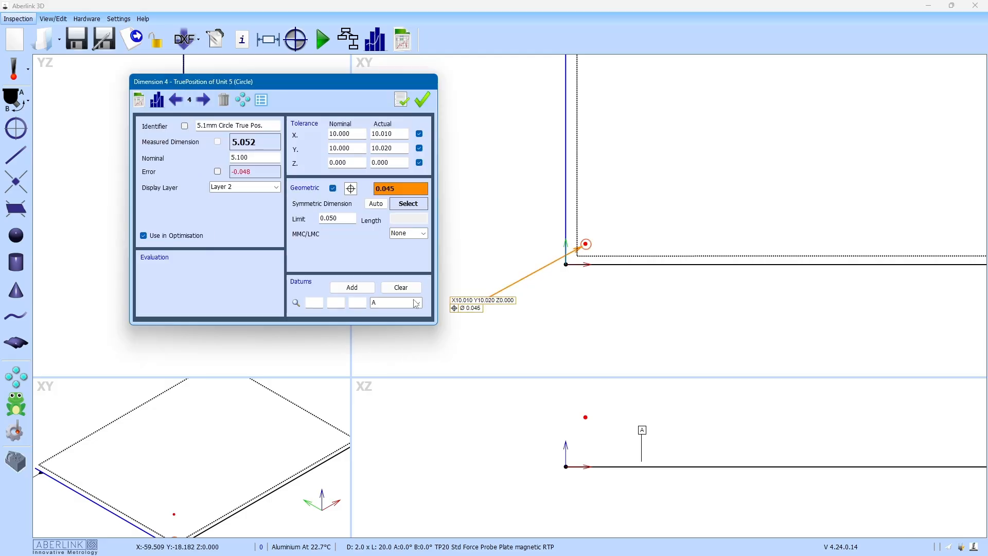
click(359, 291)
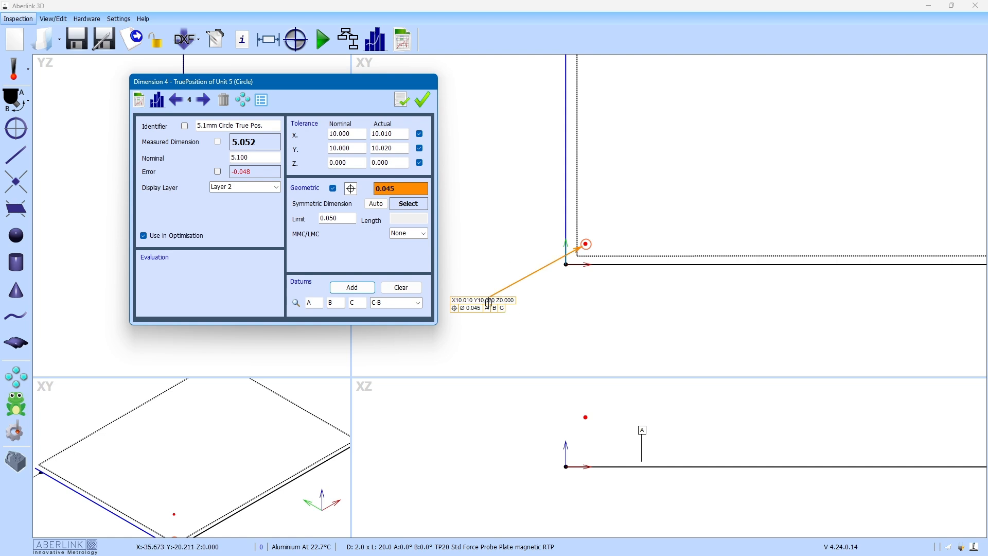
click(422, 100)
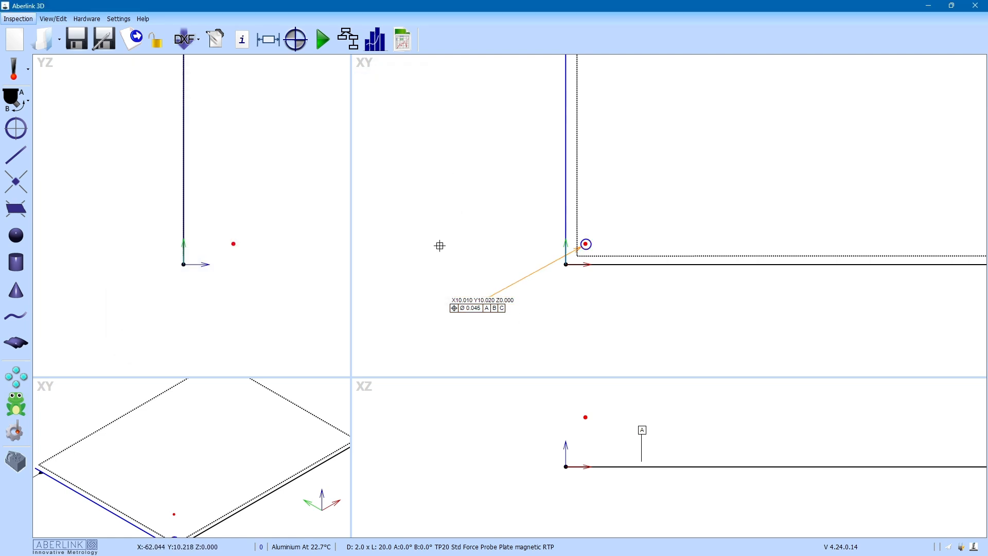
scroll(452, 234, up, 2)
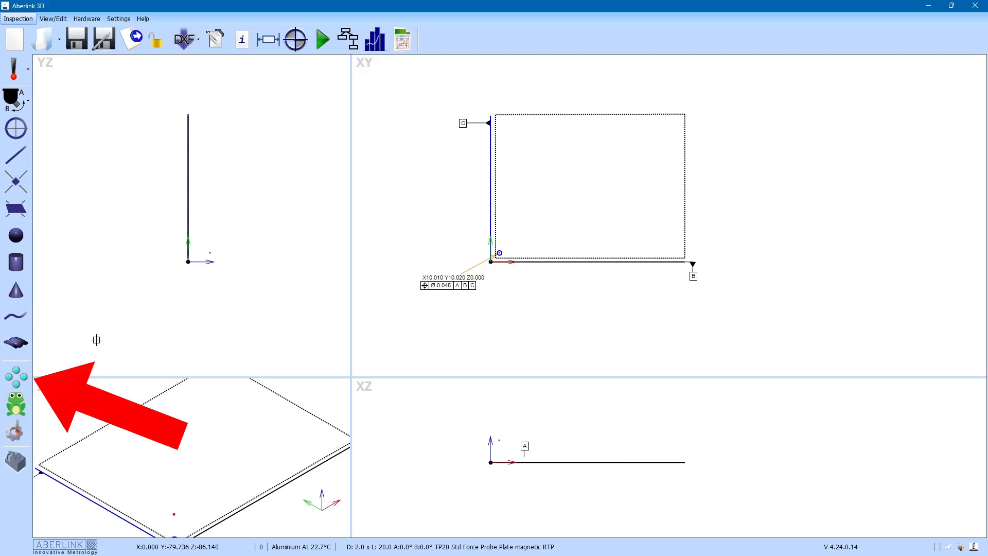
Step: Set up a Grid feature array with corner hole Unit 5 as the feature to copy
click(16, 377)
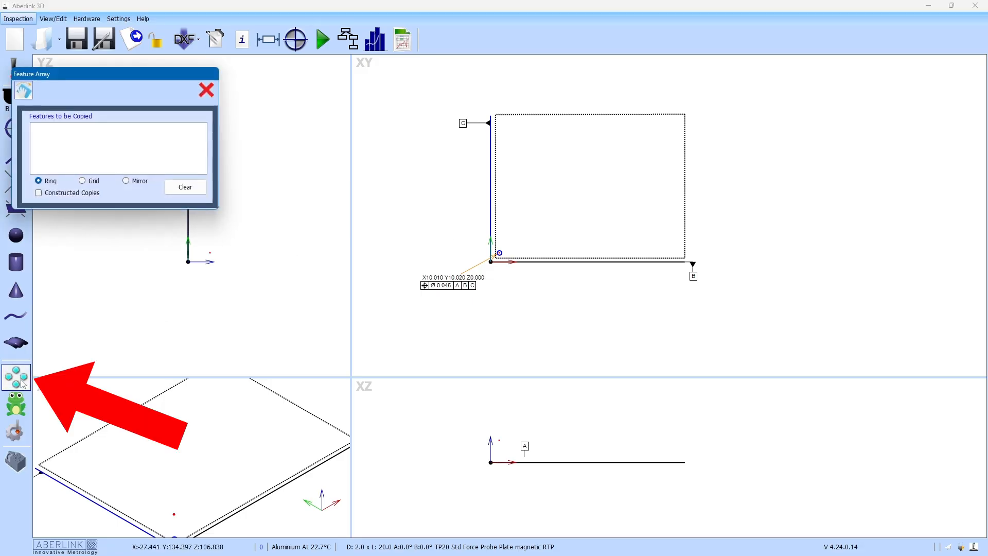
click(83, 181)
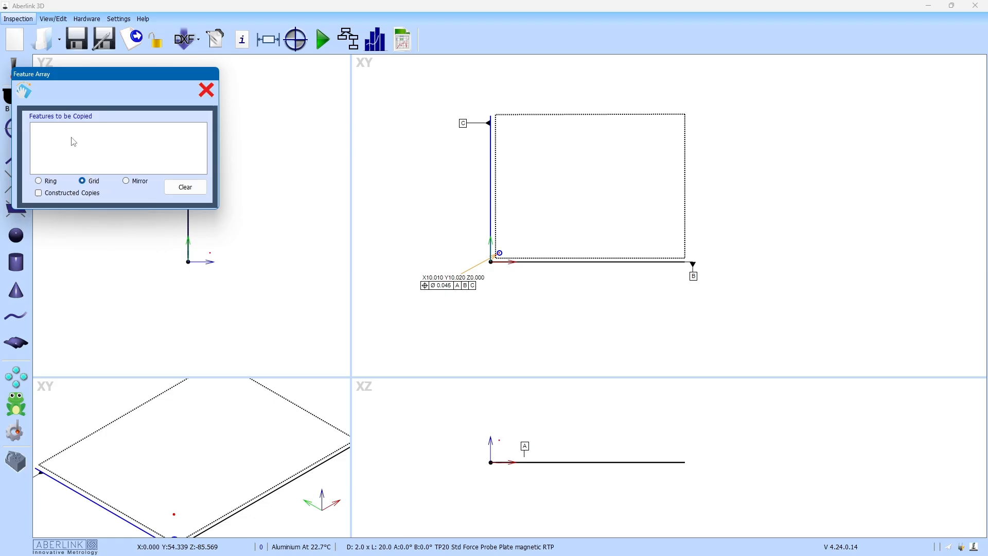
click(45, 183)
click(499, 252)
click(23, 91)
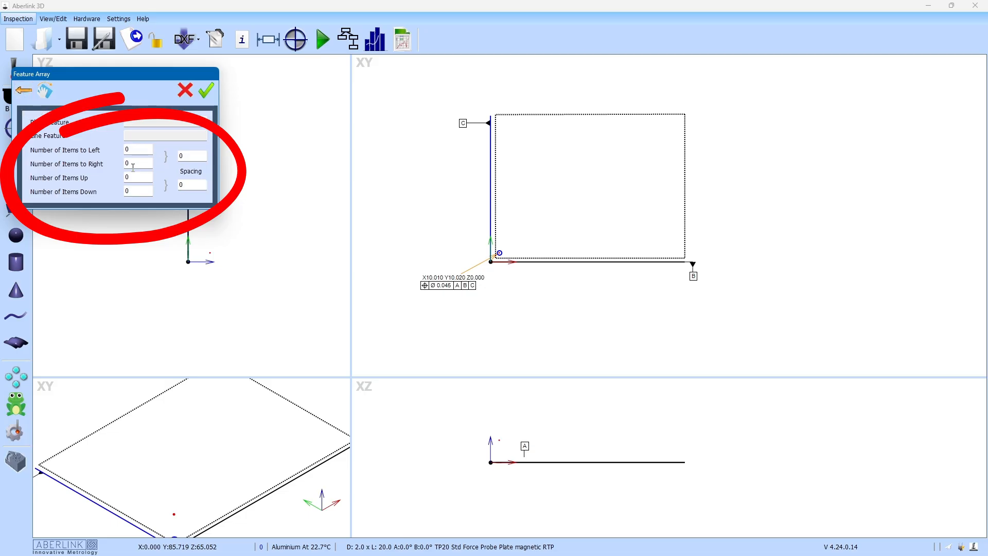
click(190, 157)
click(191, 184)
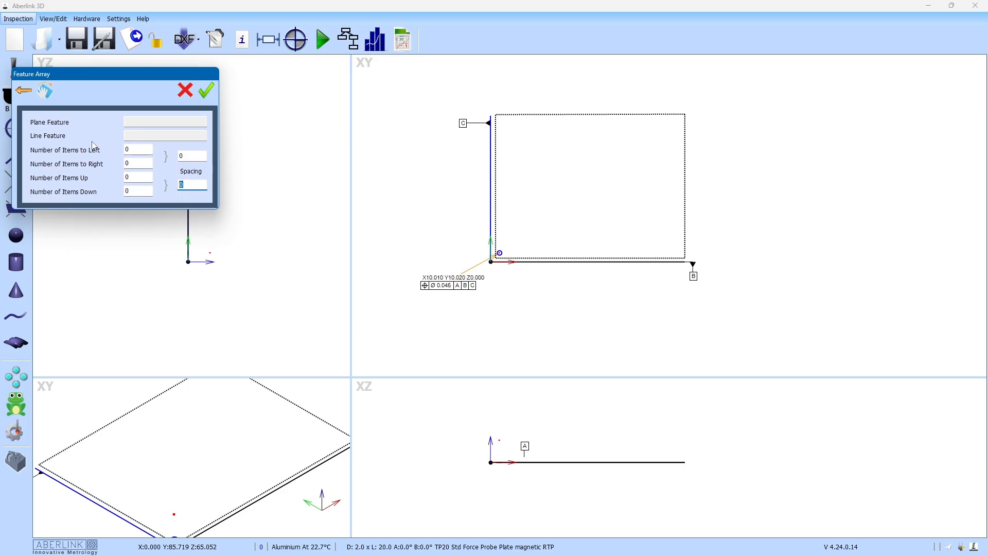
click(128, 119)
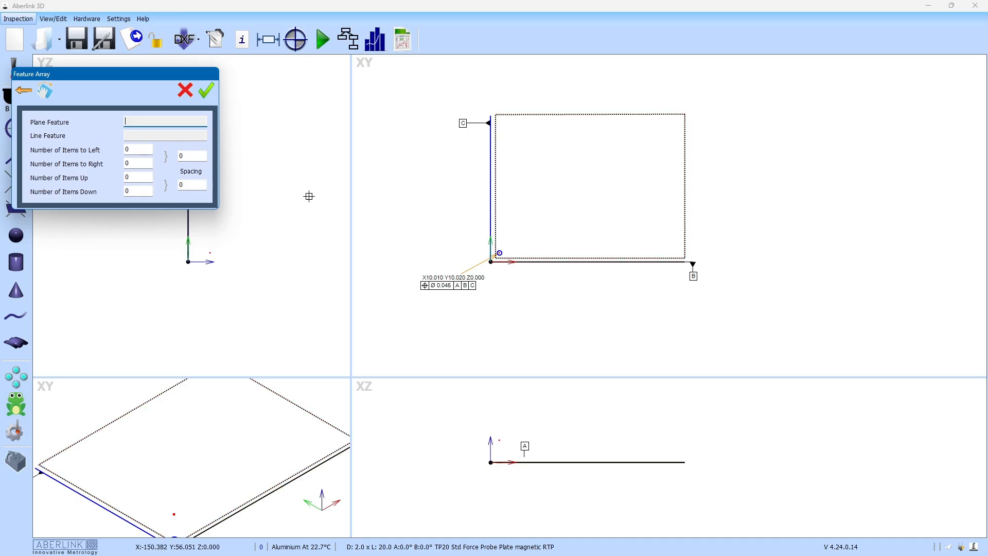
Step: Make the grid 8 copies right and 6 up, both spacings 25, and create it
click(138, 164)
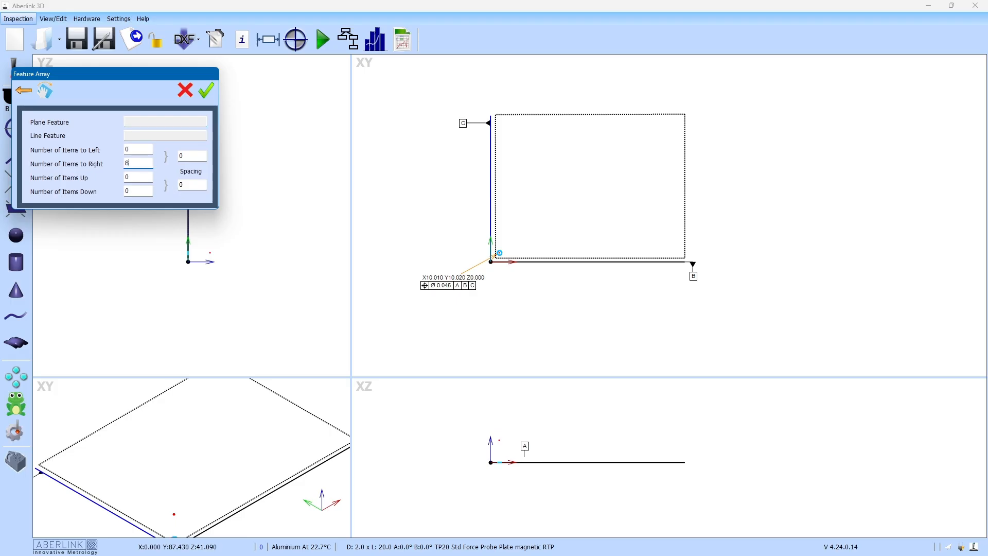
click(124, 177)
text(6)
click(191, 156)
text(25)
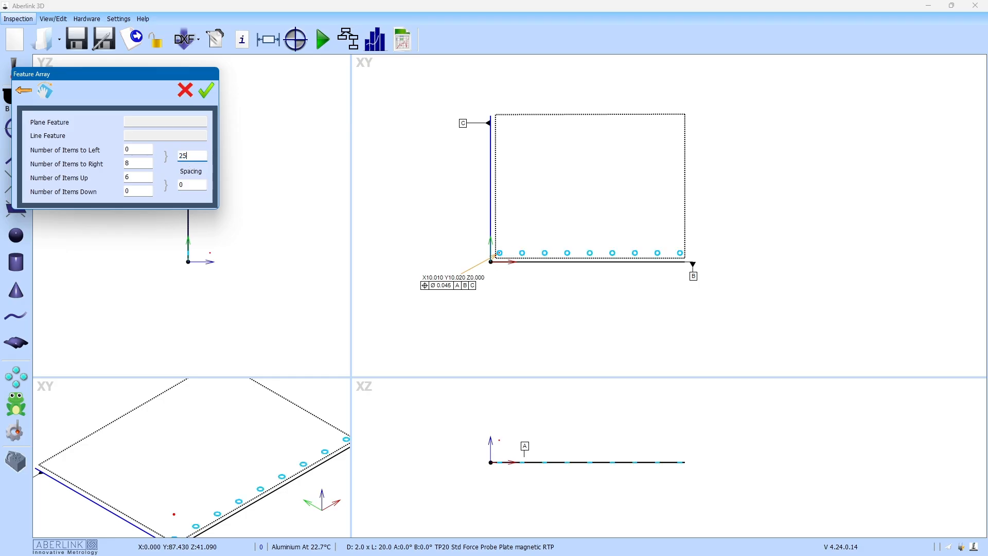
key(Tab)
text(25)
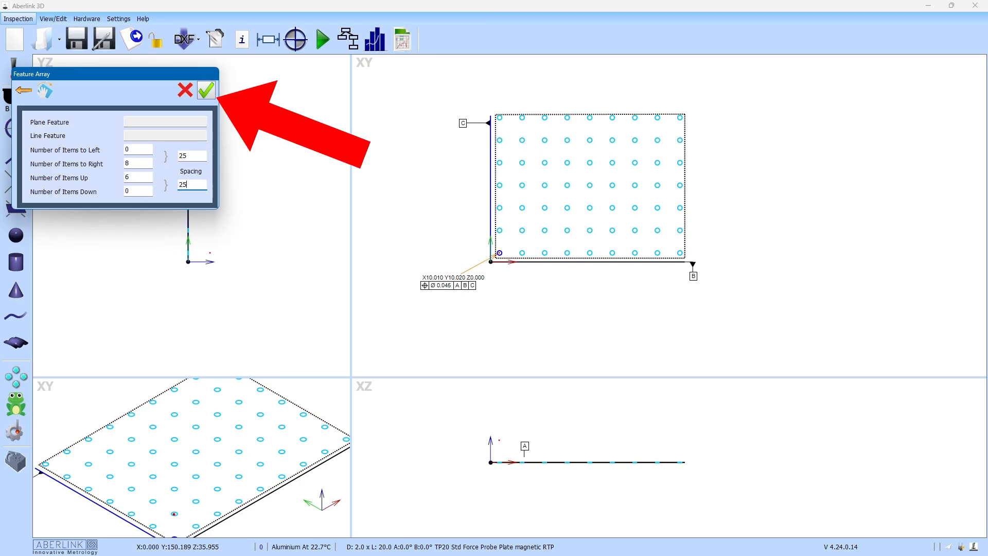
click(207, 91)
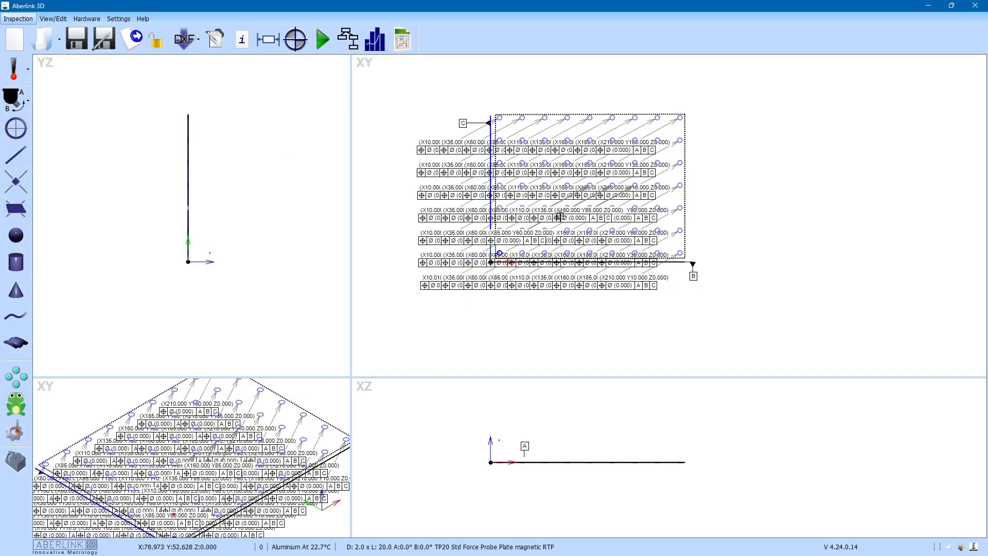
Step: Check that the inspection program tree lists circle Units 5–67, then bring up options for Unit 6
scroll(538, 232, up, 3)
scroll(538, 232, up, 1)
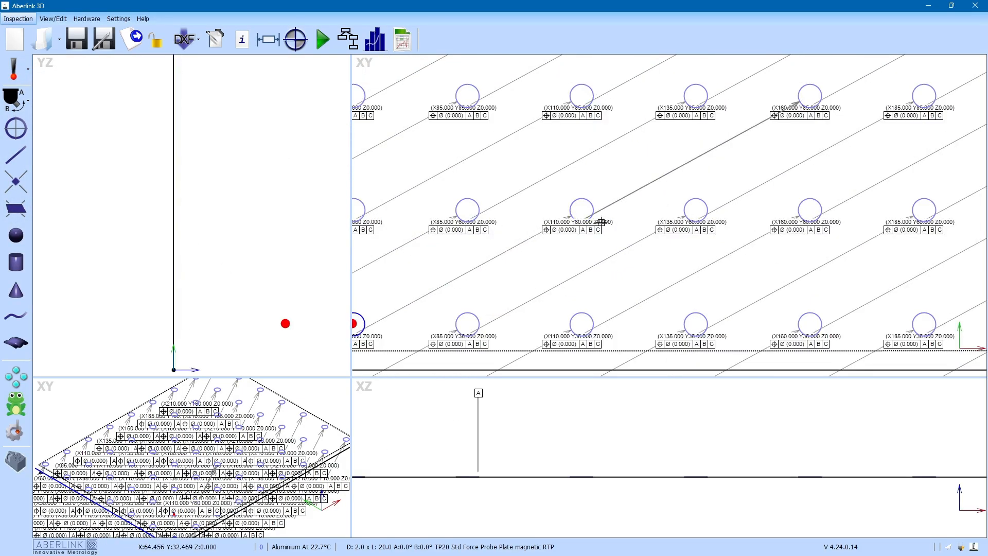
scroll(585, 219, down, 1)
scroll(585, 218, down, 3)
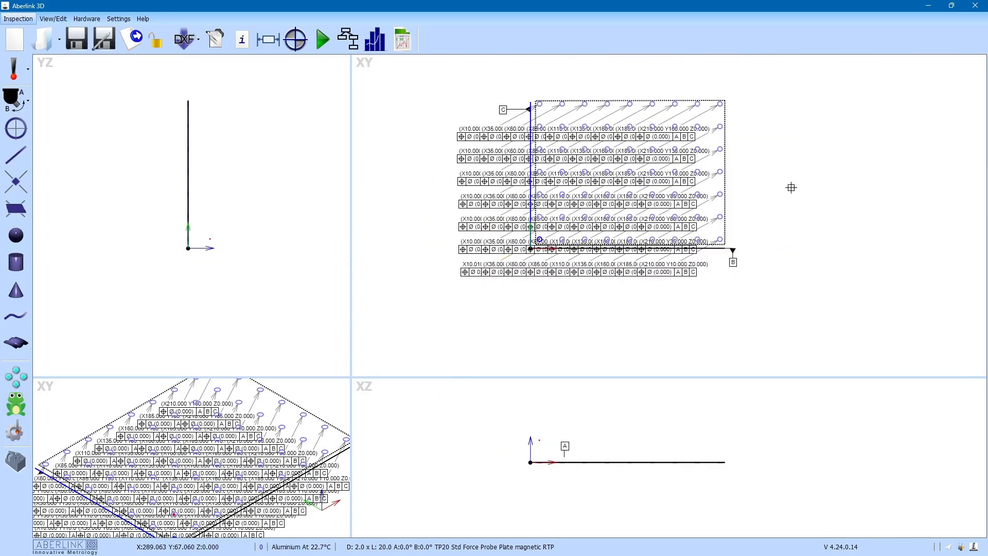
click(348, 40)
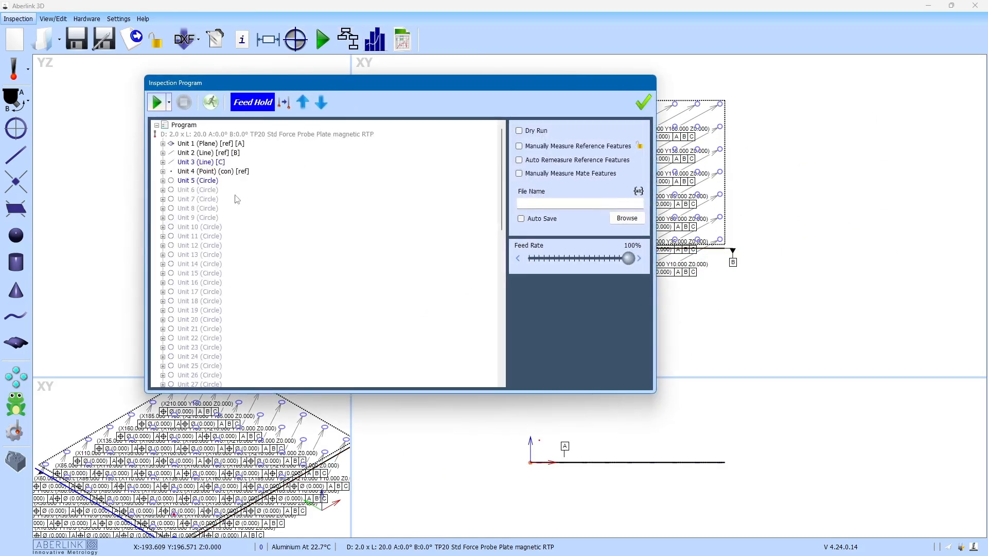
scroll(208, 196, down, 12)
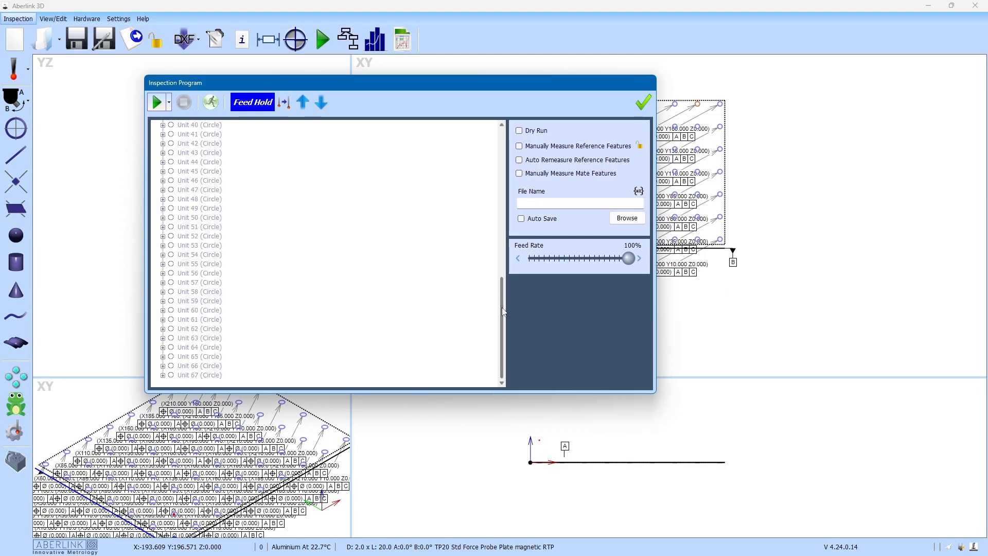
drag(503, 296, 505, 149)
right_click(198, 190)
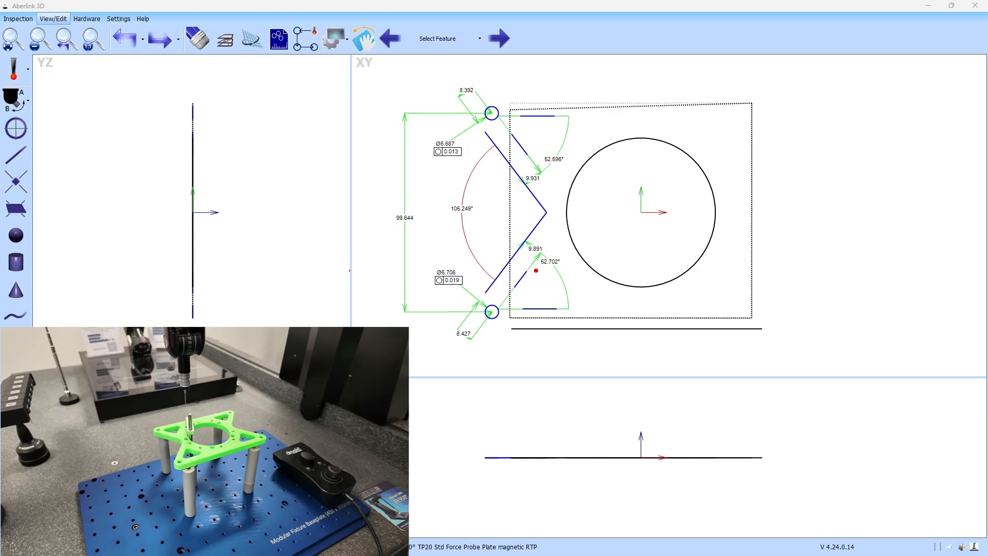
Step: Open Feature Array and set the copy pattern to Mirror
click(16, 369)
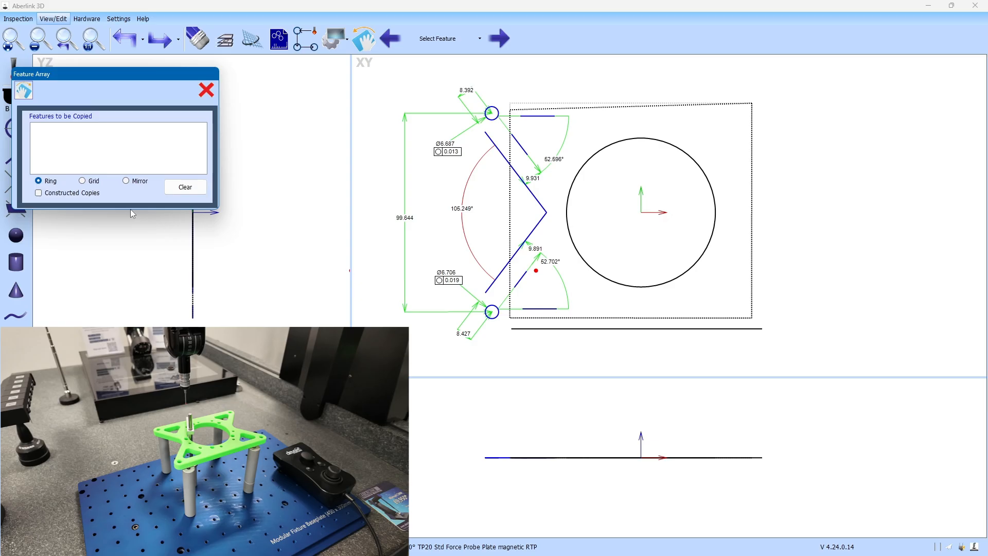
click(126, 181)
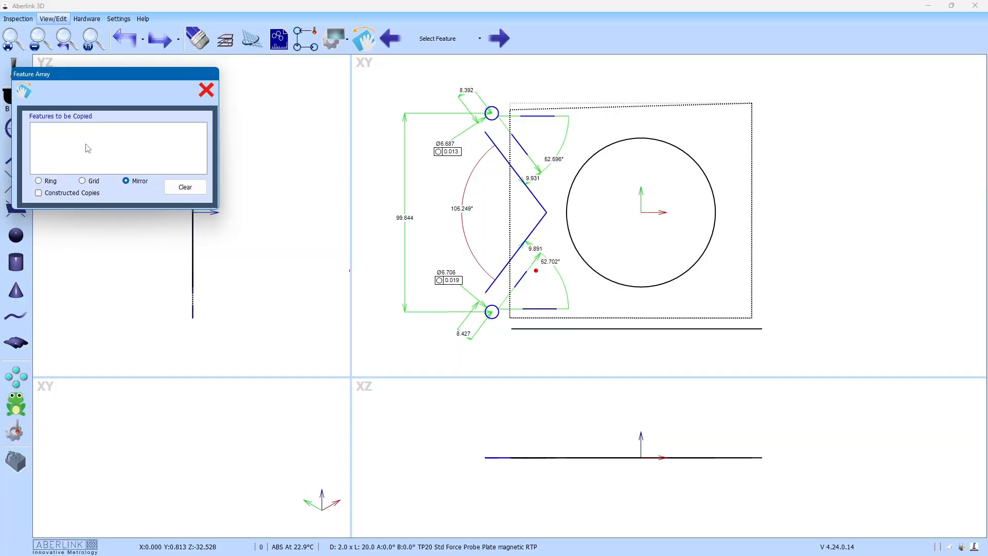
Step: Close Feature Array, reopen it with Mirror selected, then close it again
click(206, 90)
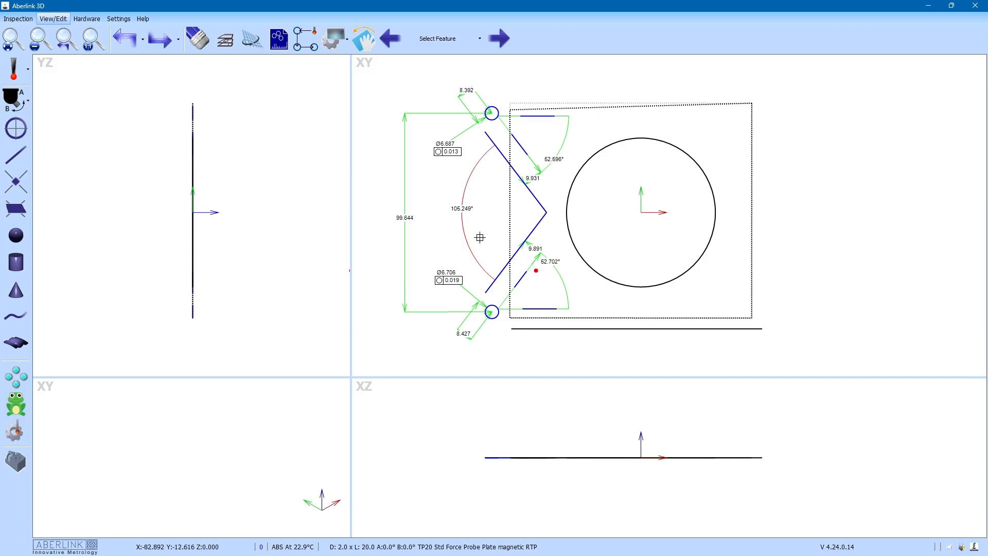
click(15, 377)
click(140, 185)
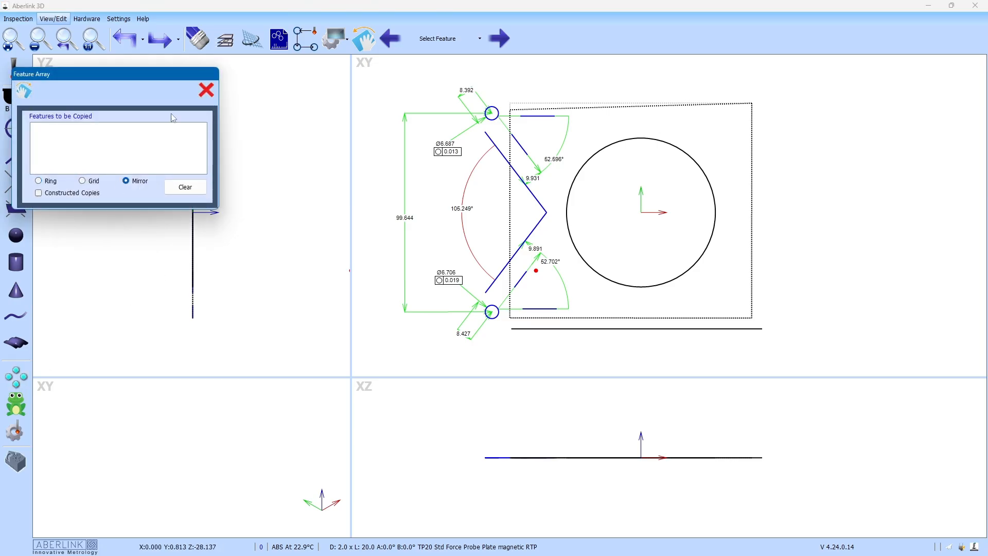
click(206, 90)
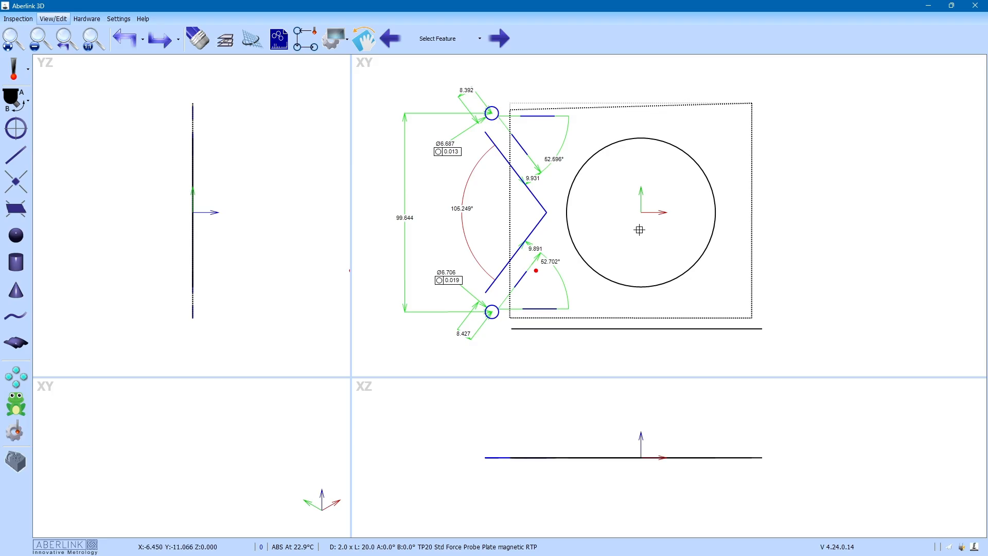
Step: Construct a line offset 90° from the lower reference line, then undo it
click(20, 161)
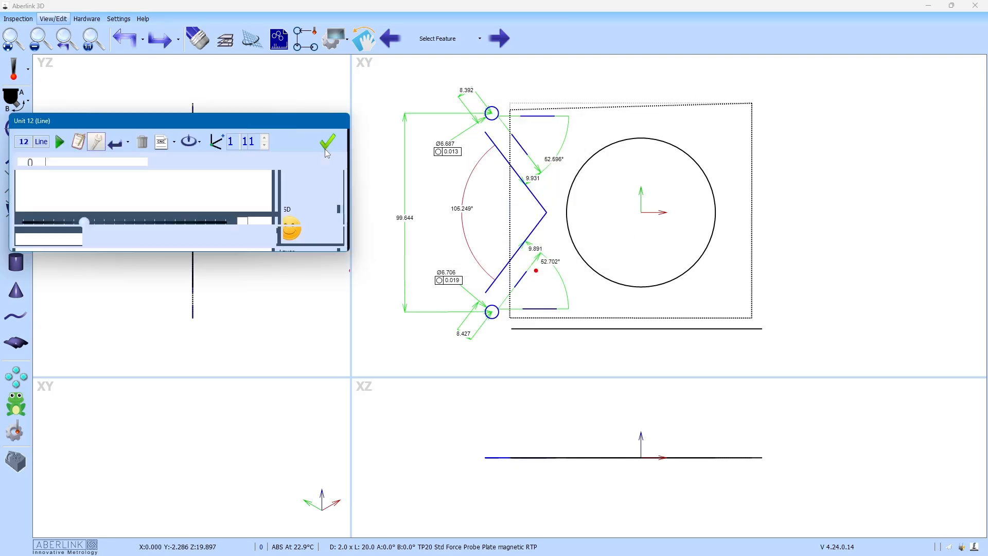
click(637, 329)
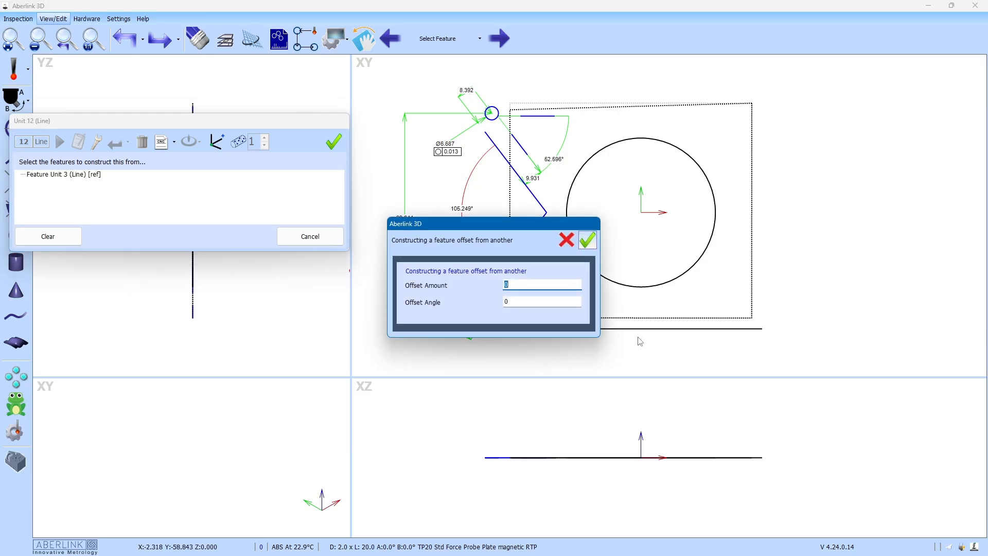
drag(504, 229, 428, 215)
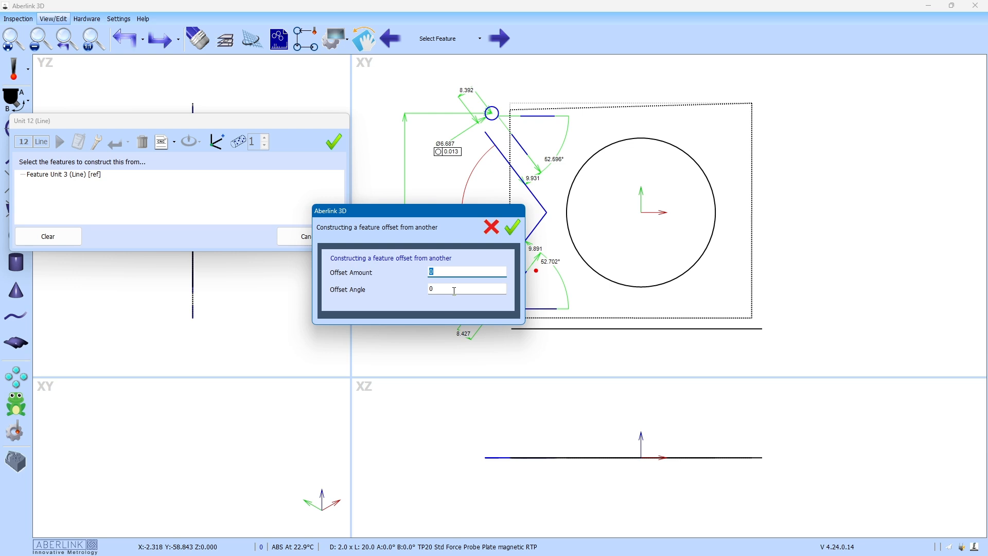
key(Tab)
text(90)
click(512, 227)
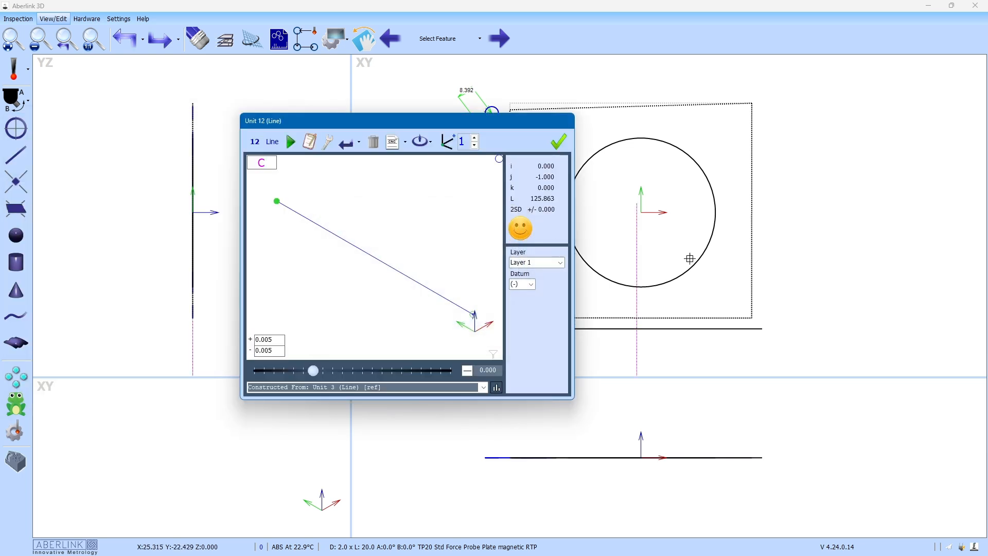
click(558, 140)
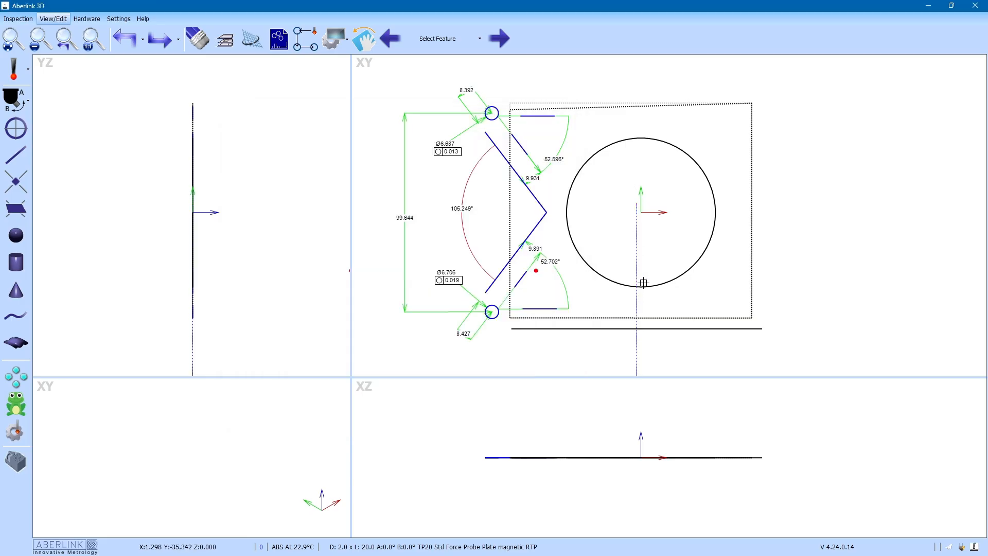
key(ctrl+z)
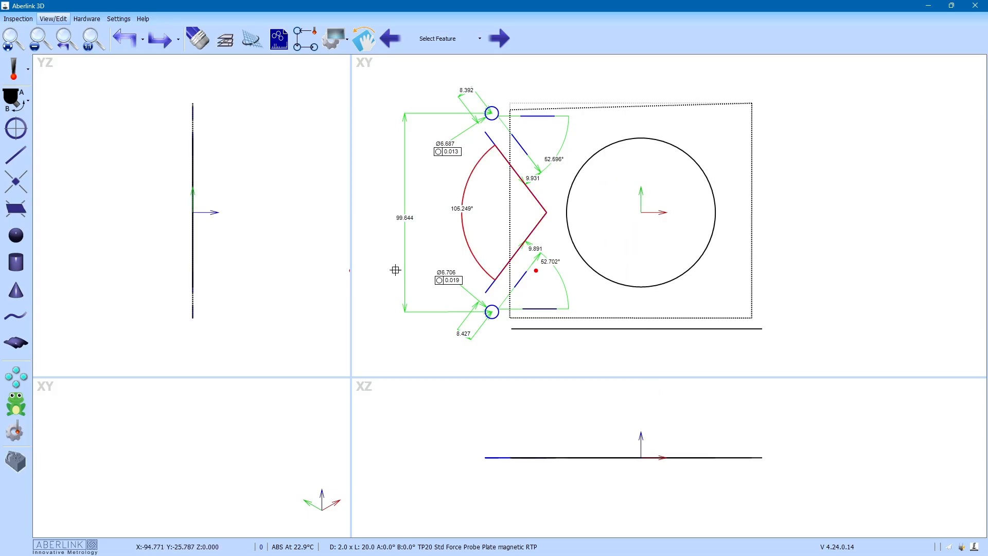
Step: Construct a line from the large circle's centre, with a Y-coordinate direction point making it vertical
click(17, 156)
click(327, 141)
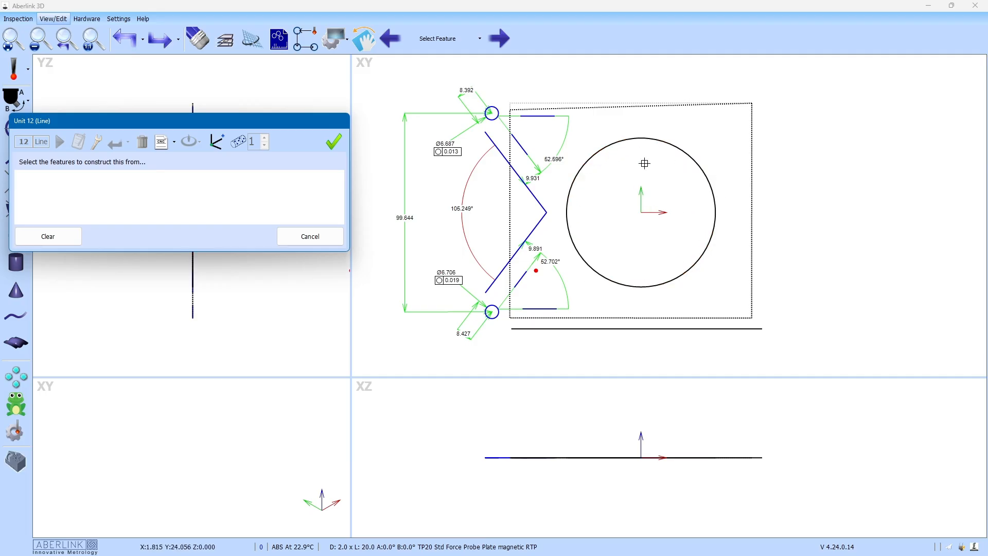
double_click(641, 138)
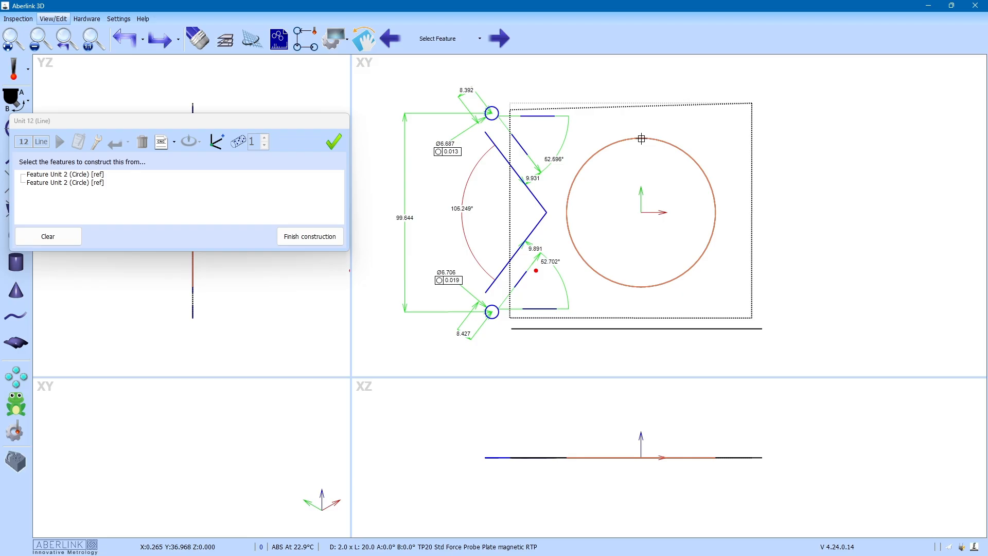
click(335, 144)
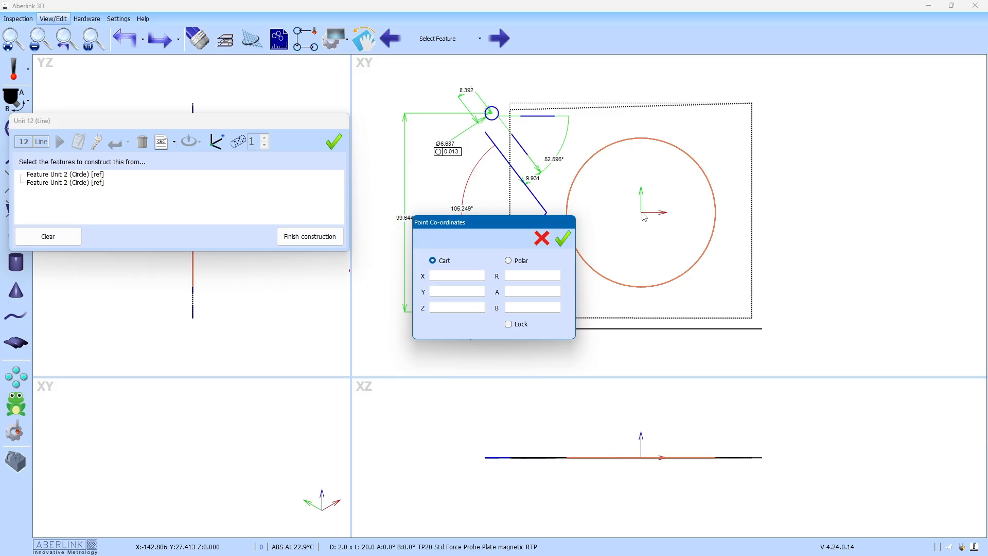
click(459, 291)
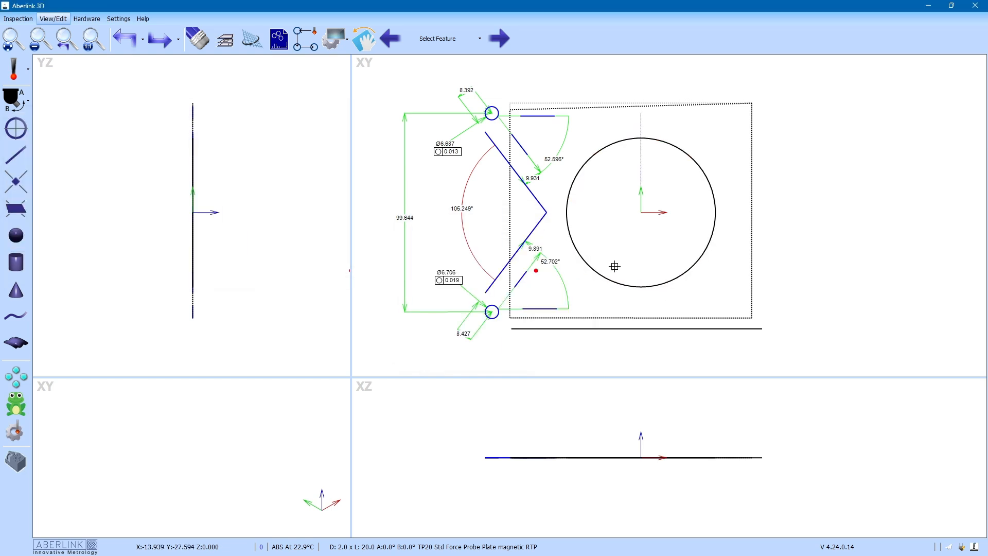
click(639, 117)
Step: Construct the Unit 13 plane by rotating the base plane about the vertical centre line
click(18, 211)
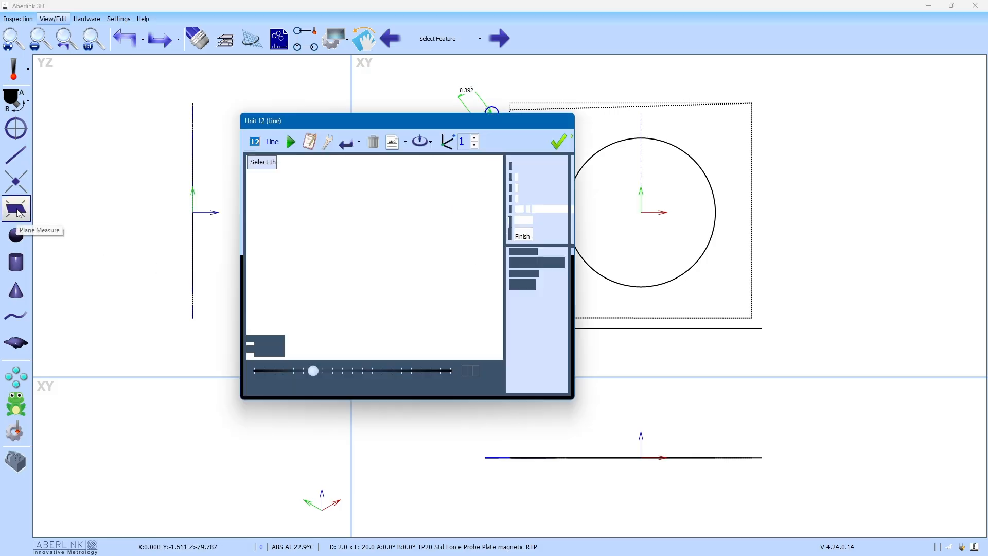
click(331, 141)
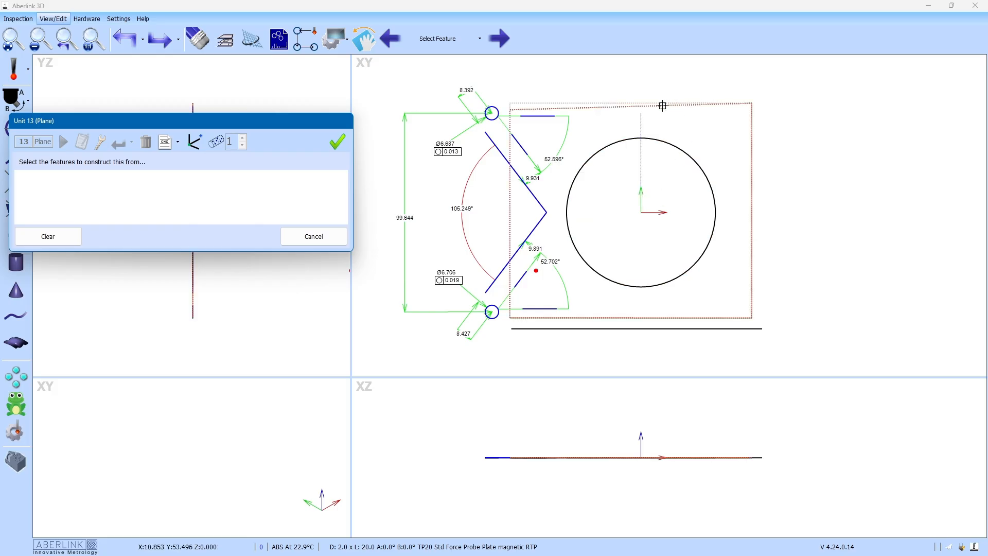
click(745, 103)
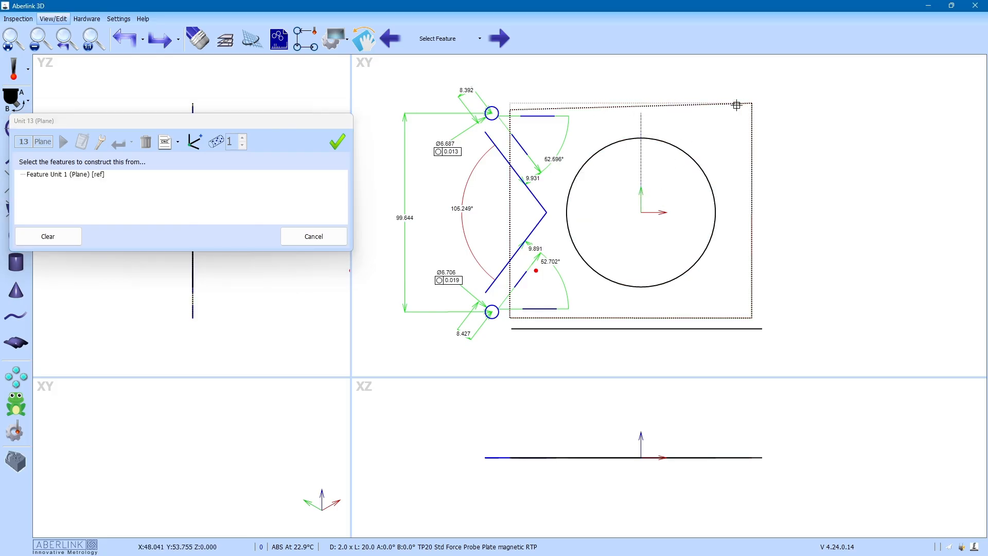
click(641, 124)
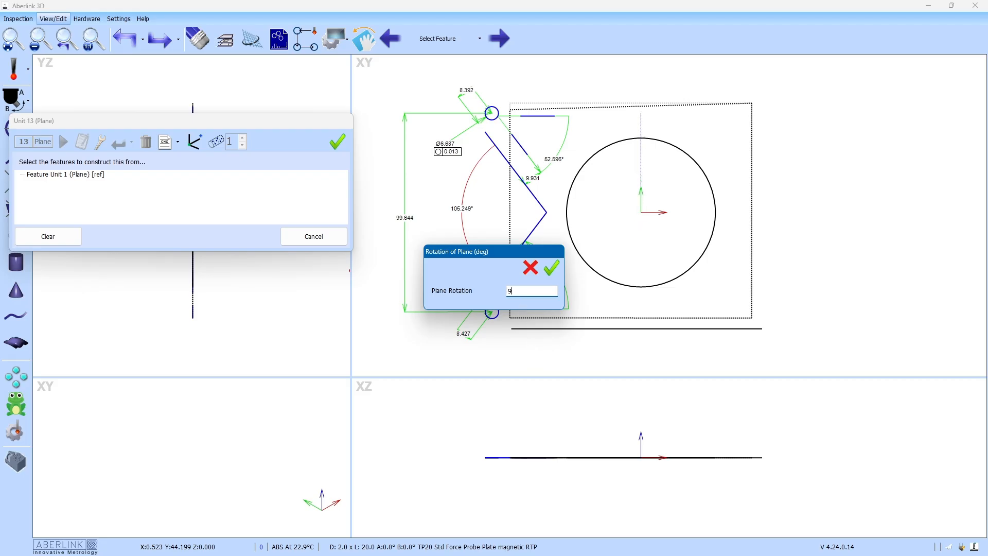
click(552, 269)
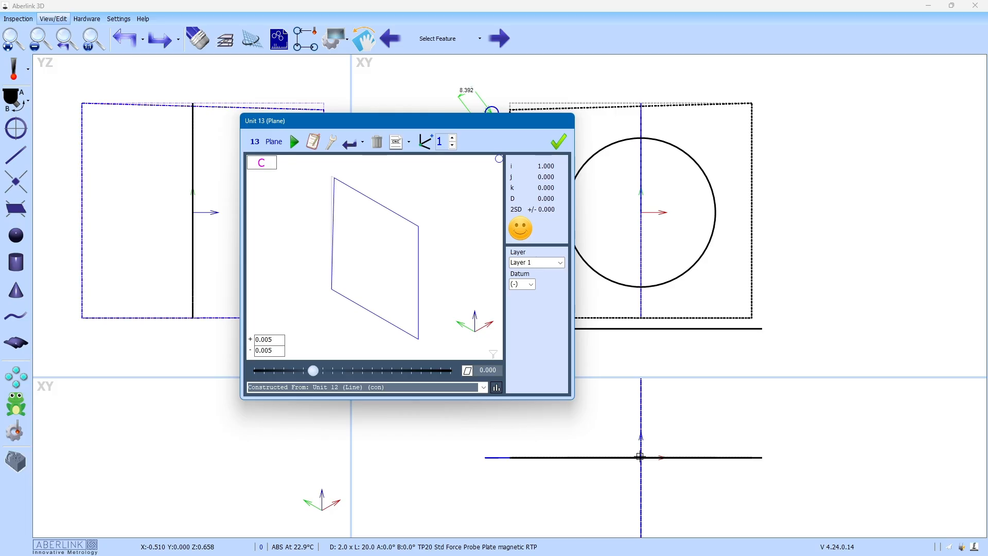
click(559, 142)
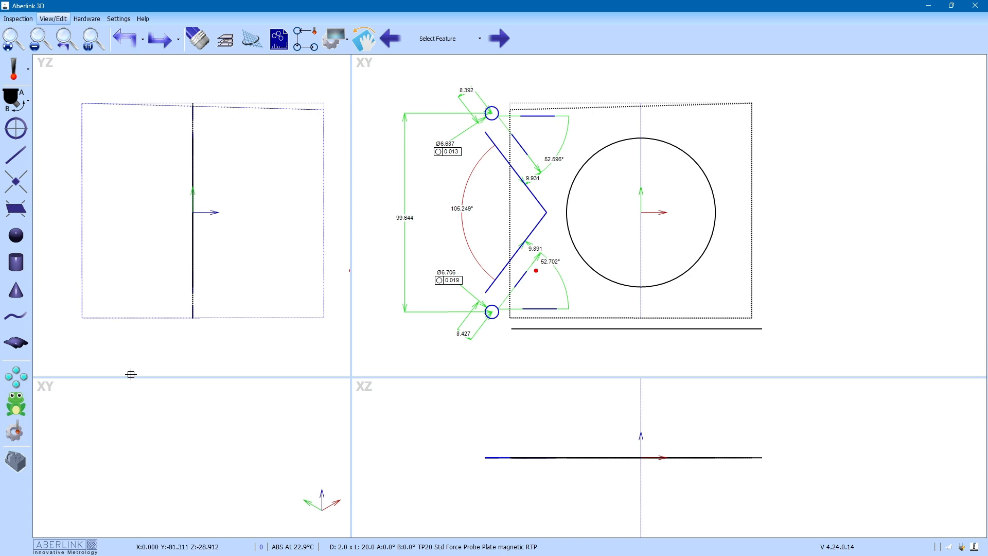
Step: With Feature Array on Mirror, select both holes and their six connecting lines
click(25, 380)
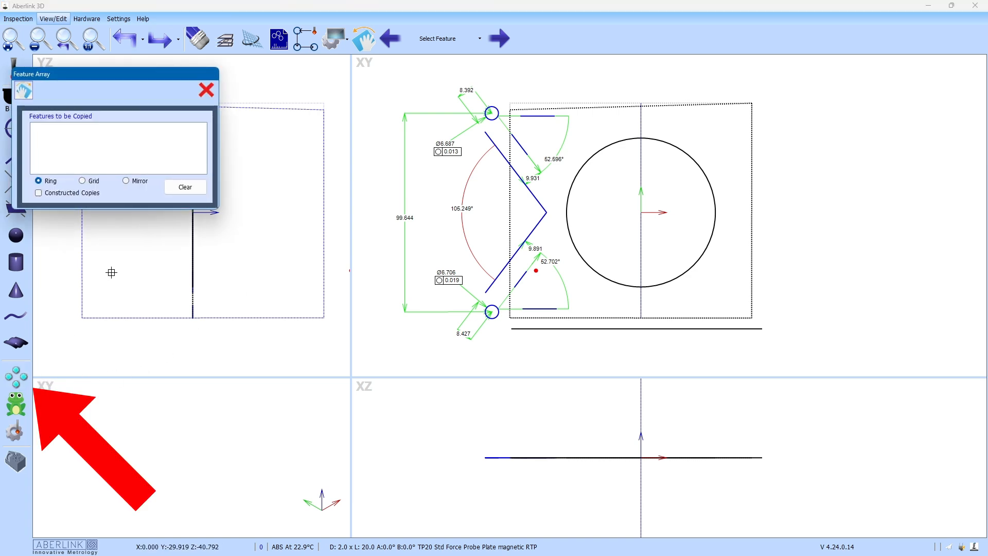
click(128, 183)
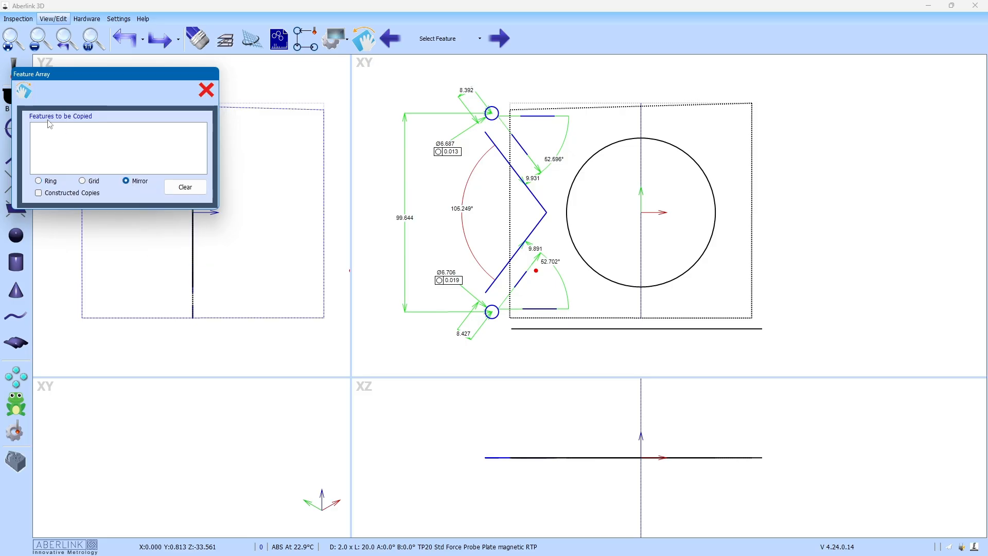
click(540, 116)
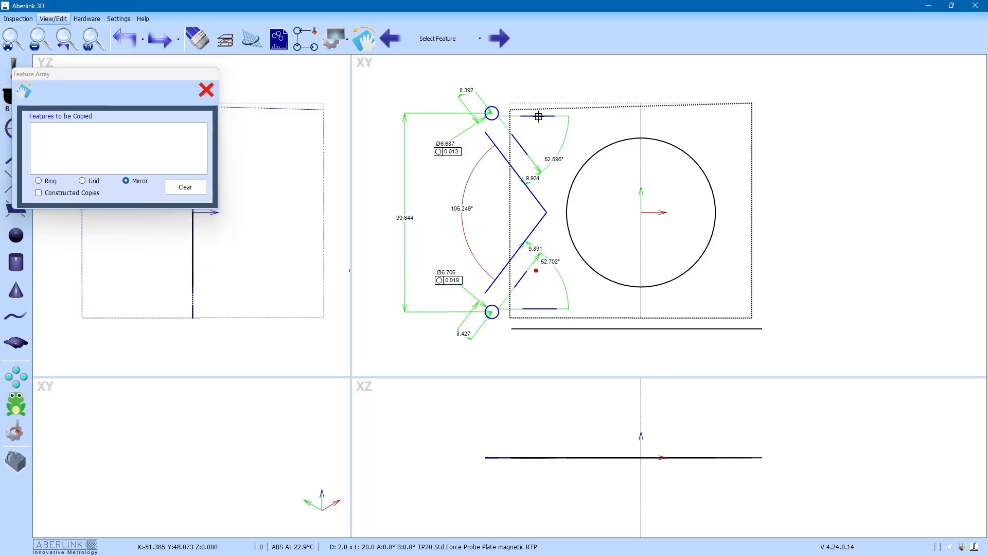
click(520, 145)
click(496, 119)
click(517, 172)
click(509, 260)
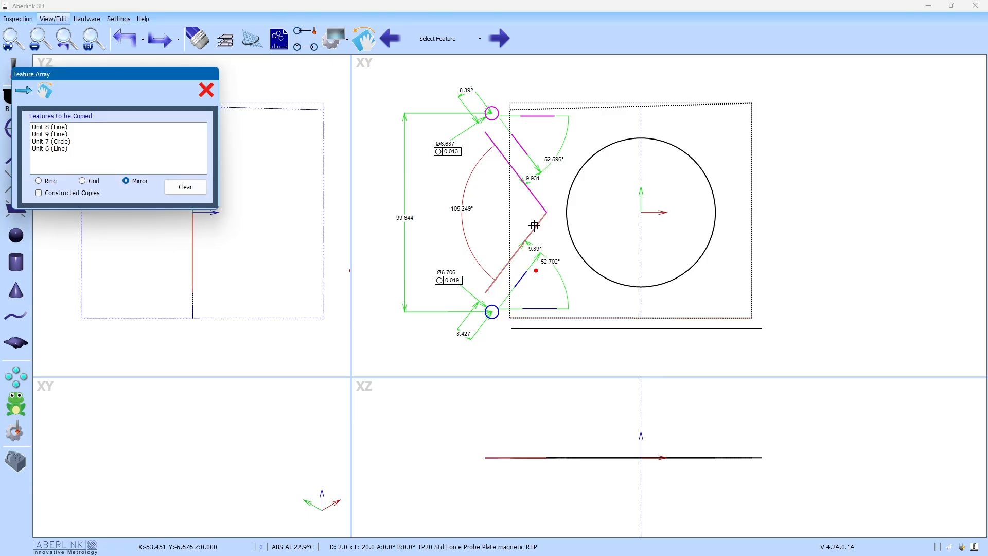
click(493, 307)
click(520, 280)
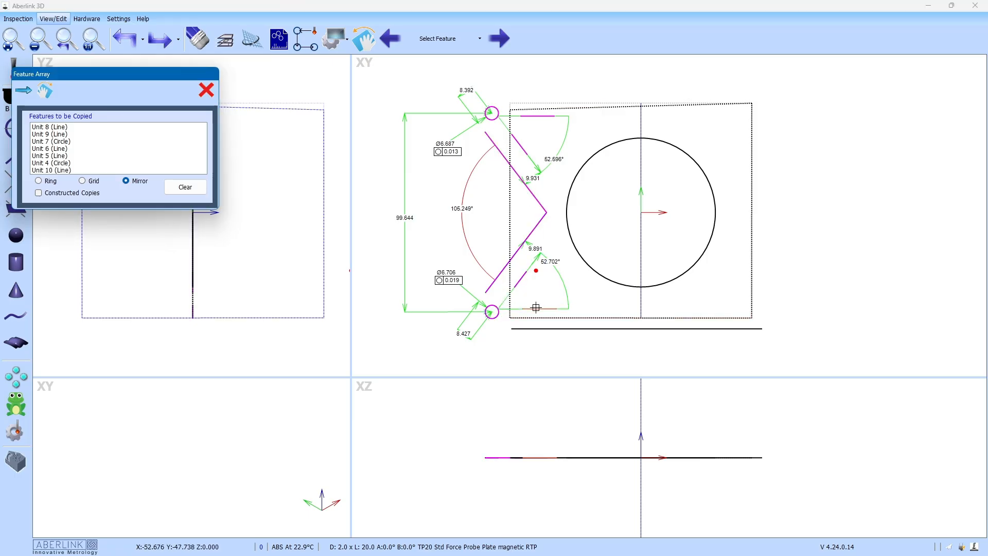
click(524, 308)
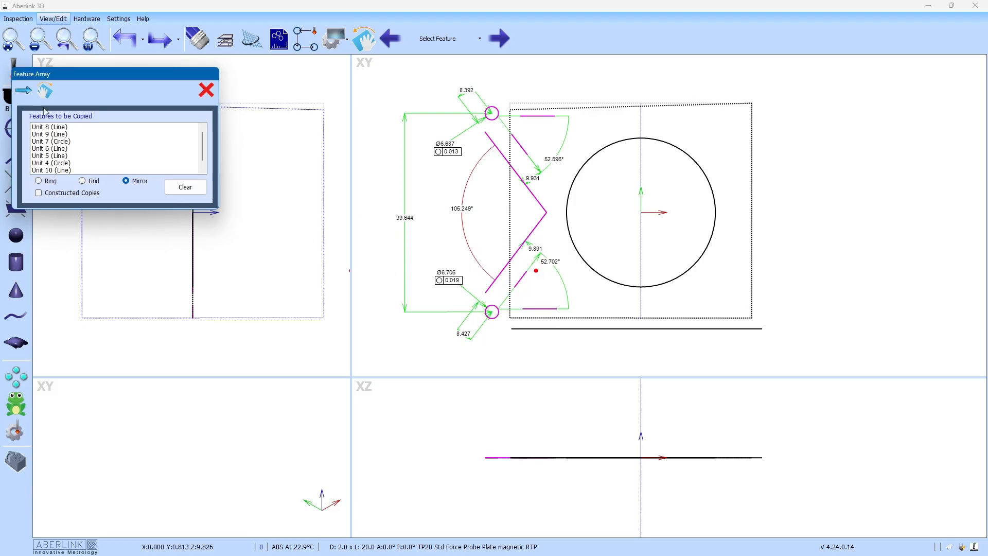
Step: Mirror the selection across the Unit 13 plane and dismiss the parallelism warning
click(23, 90)
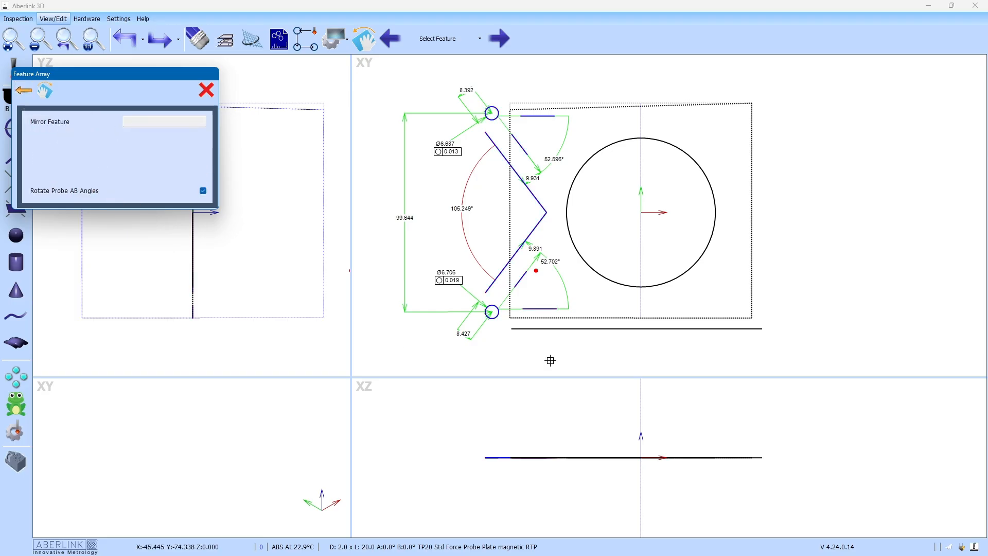
click(641, 408)
click(641, 408)
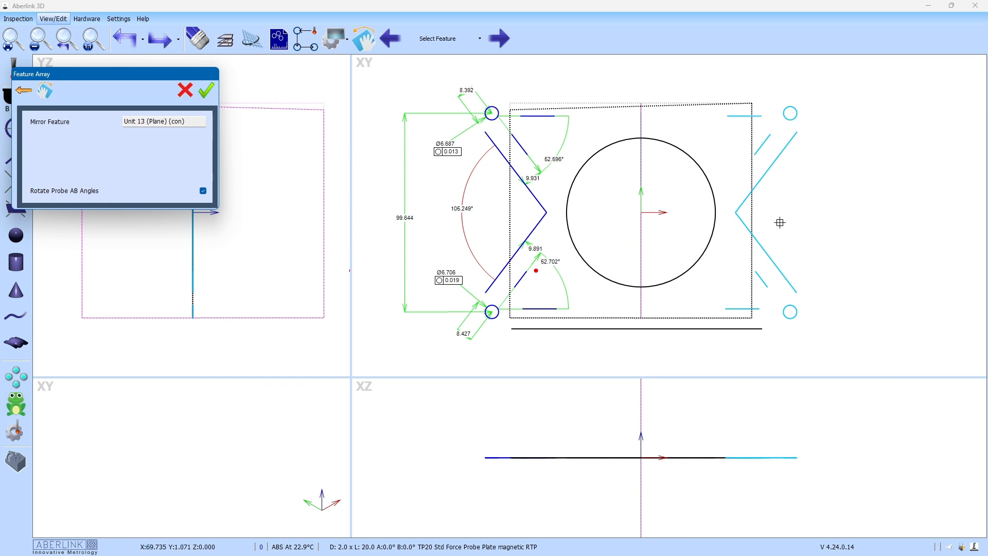
click(207, 91)
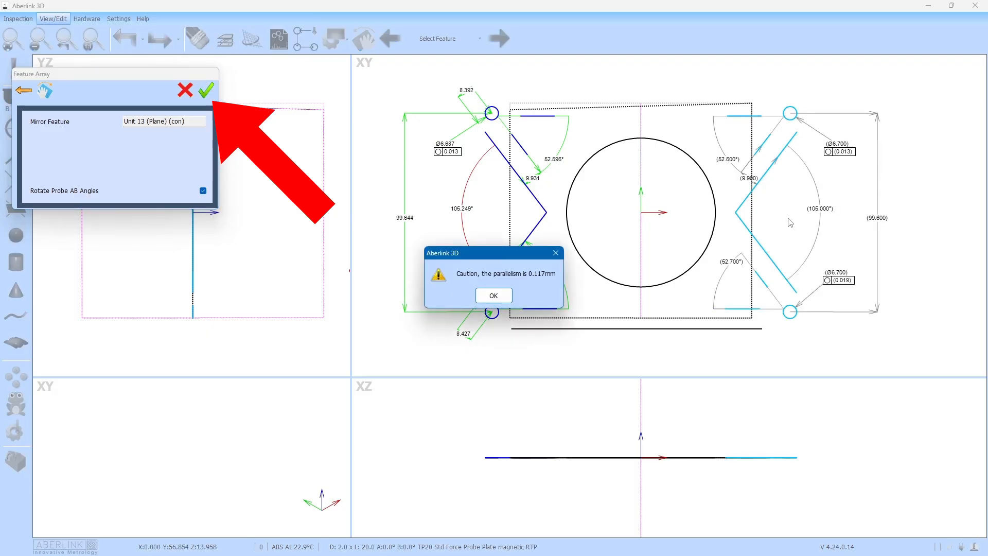
click(497, 296)
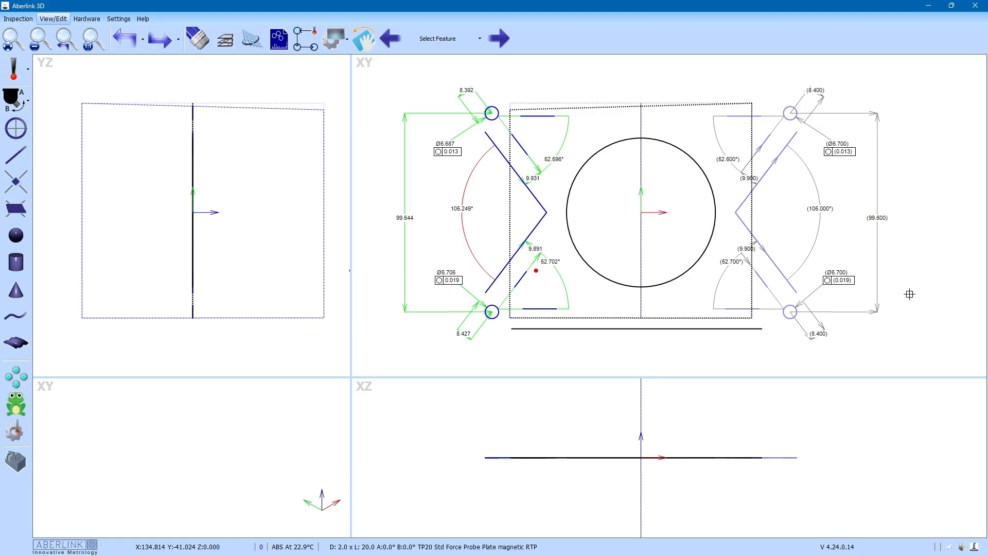
Step: From the Inspection tab, open the program tree and bring up actions for Unit 14 (Line)
click(18, 18)
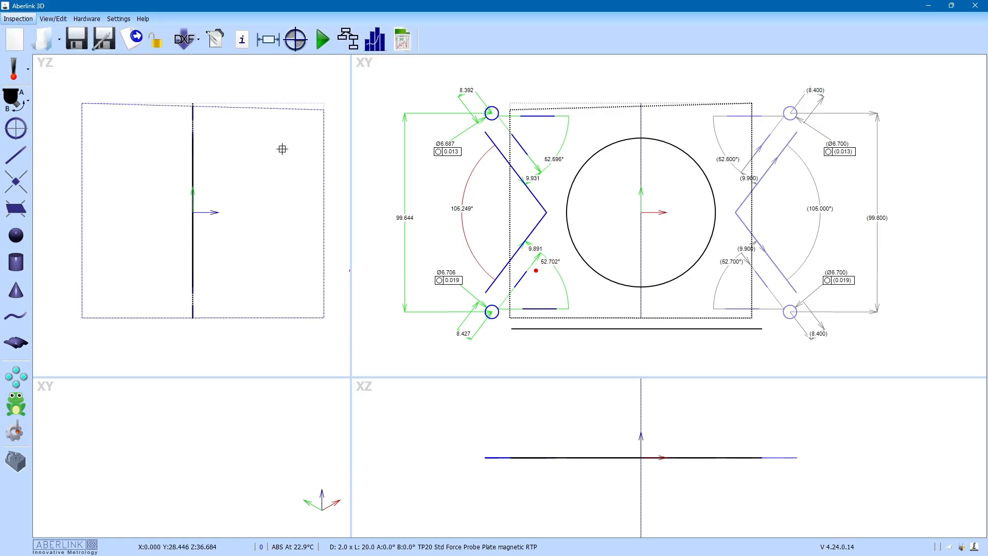
click(348, 39)
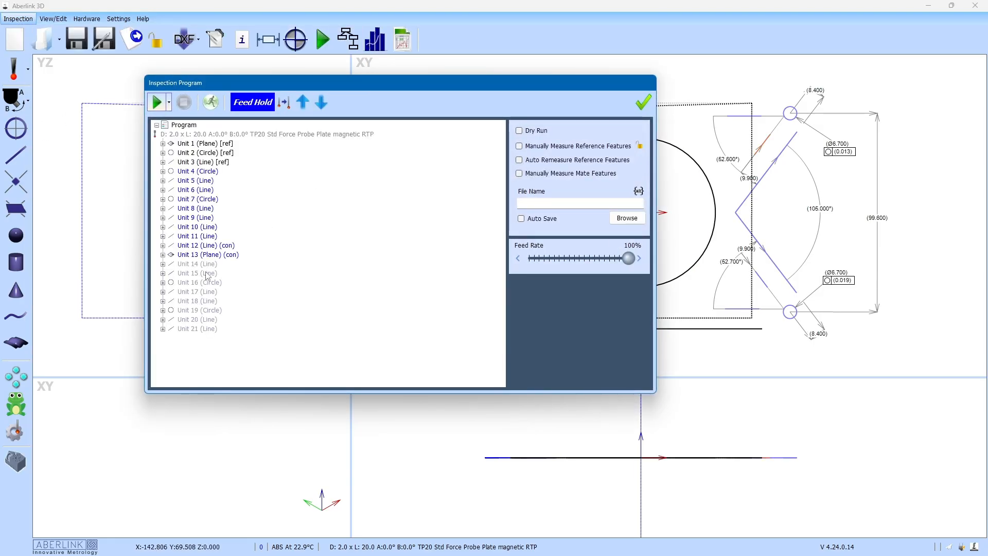
right_click(198, 265)
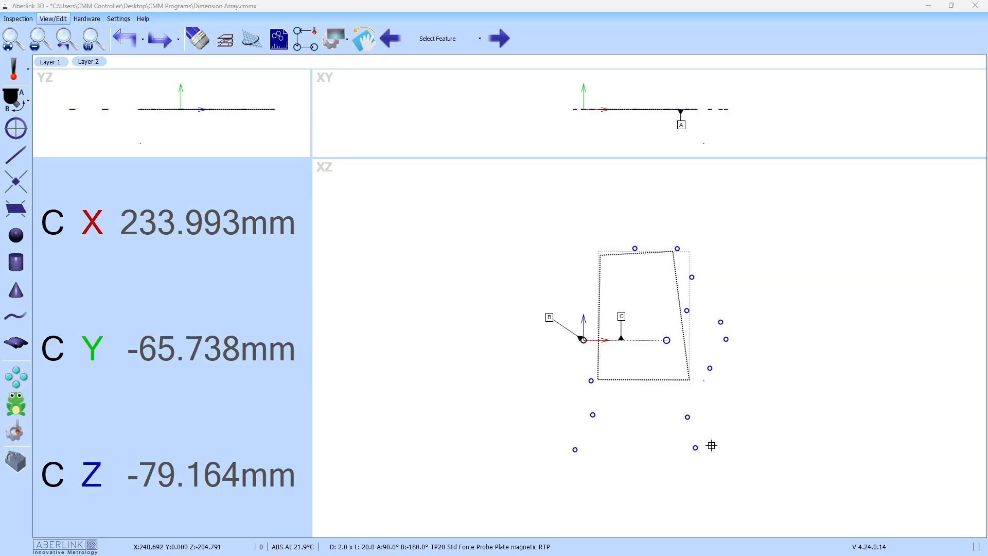
Step: Dimension the lower-left hole (Ø7.927, roundness 0.021) and place its label to the left
scroll(713, 445, up, 2)
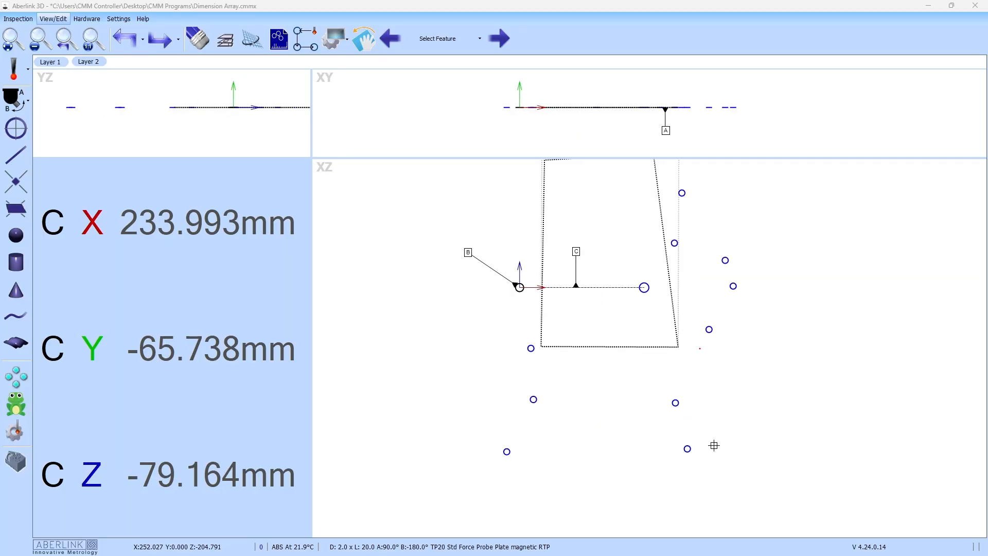
scroll(690, 438, down, 5)
scroll(697, 443, up, 4)
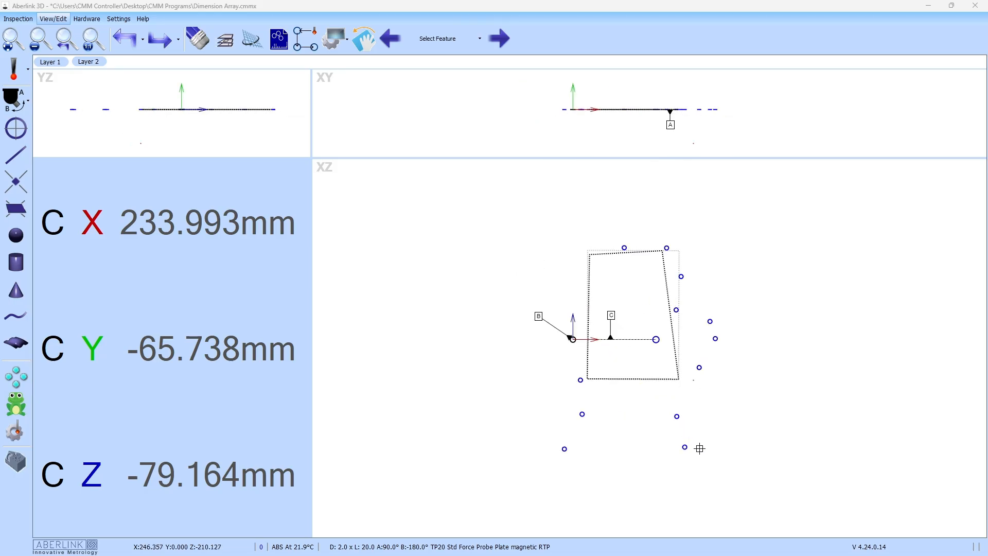
scroll(701, 447, up, 2)
scroll(702, 444, down, 2)
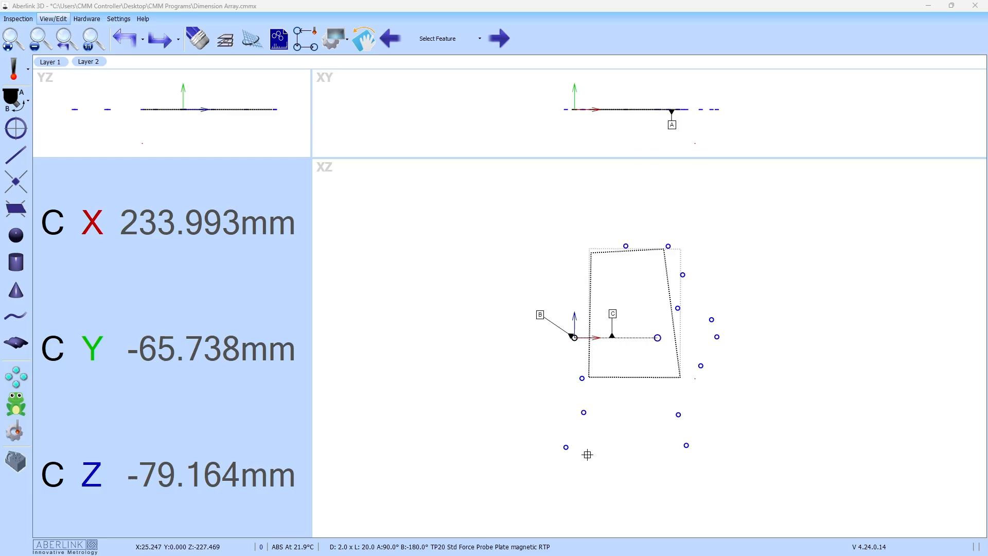
click(566, 447)
drag(537, 462, 500, 436)
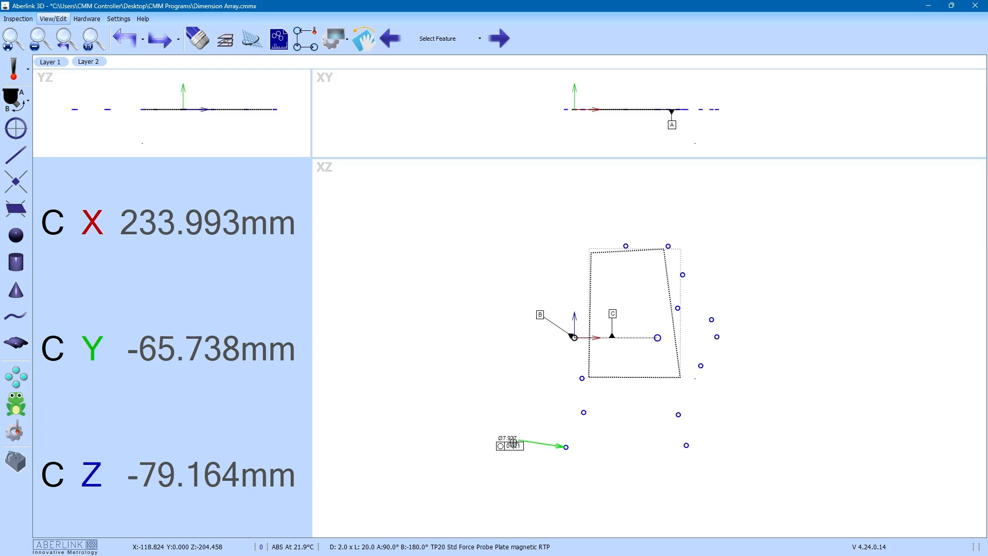
Step: Name the dimension Ø8mm Thru Hole with nominal 8.000, ±0.020 limits and 0.020 roundness limit
double_click(508, 441)
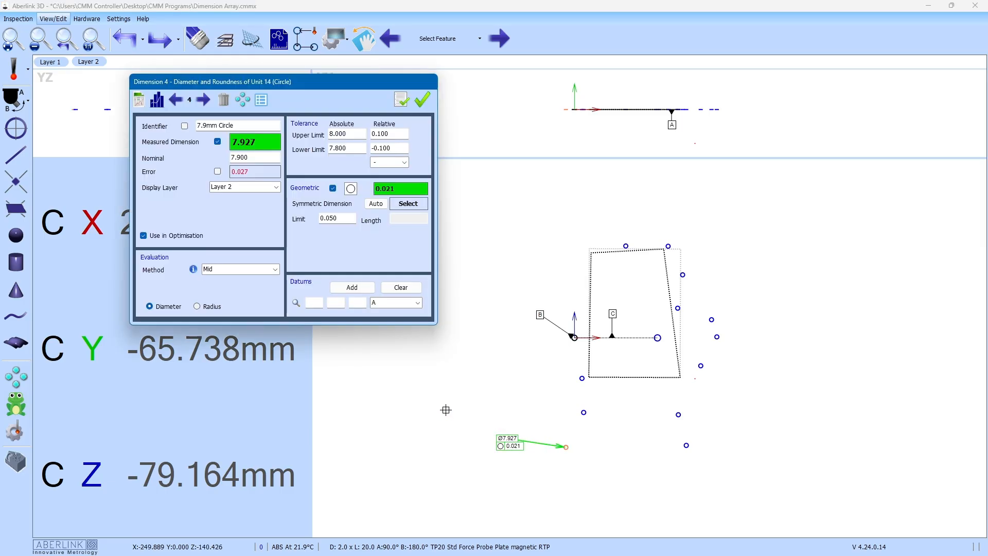
key(ctrl+a)
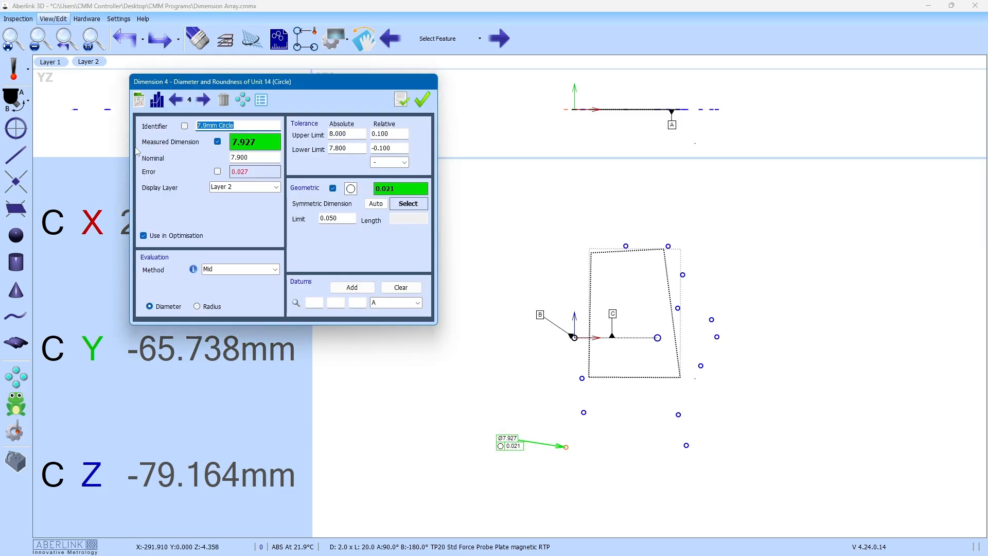
key(BackSpace)
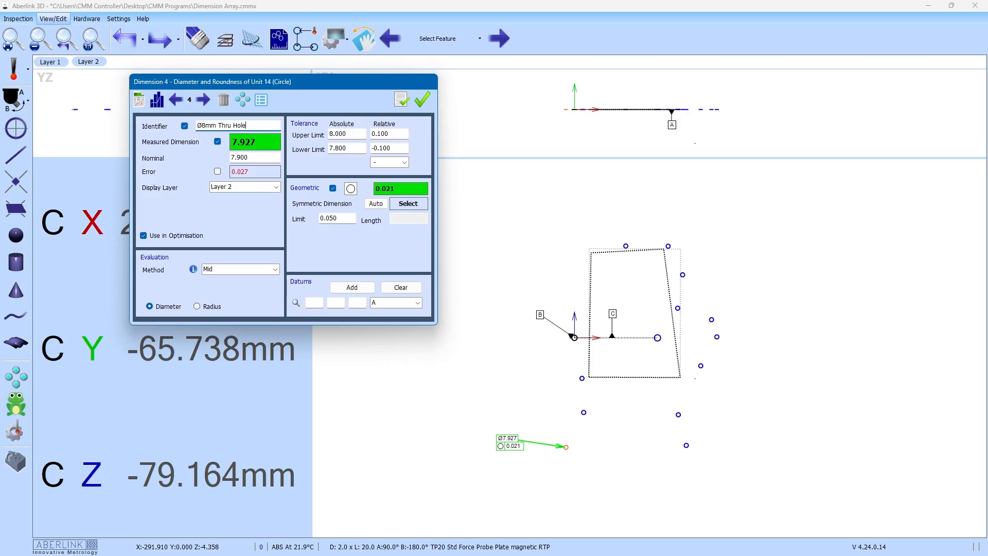
key(Tab)
text(8)
text(02)
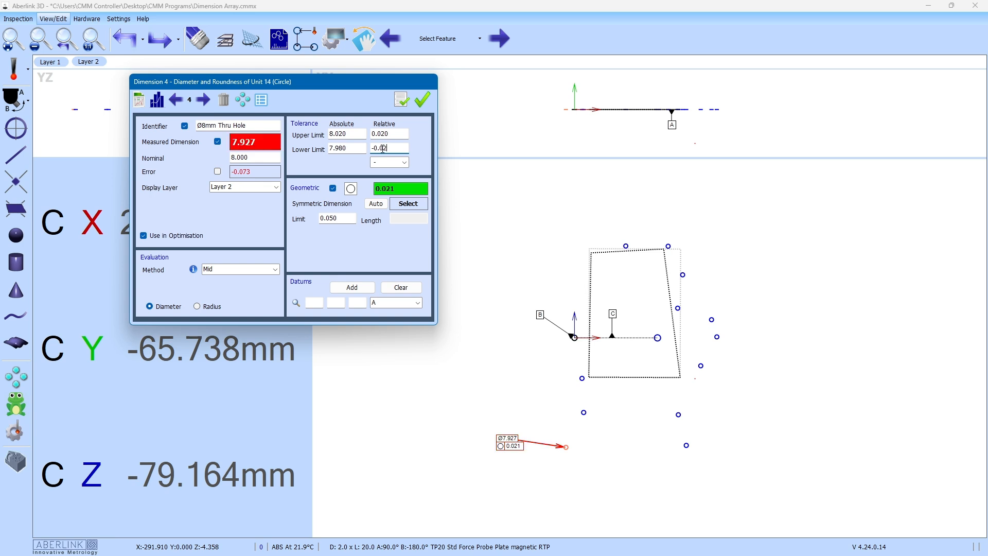
text(2)
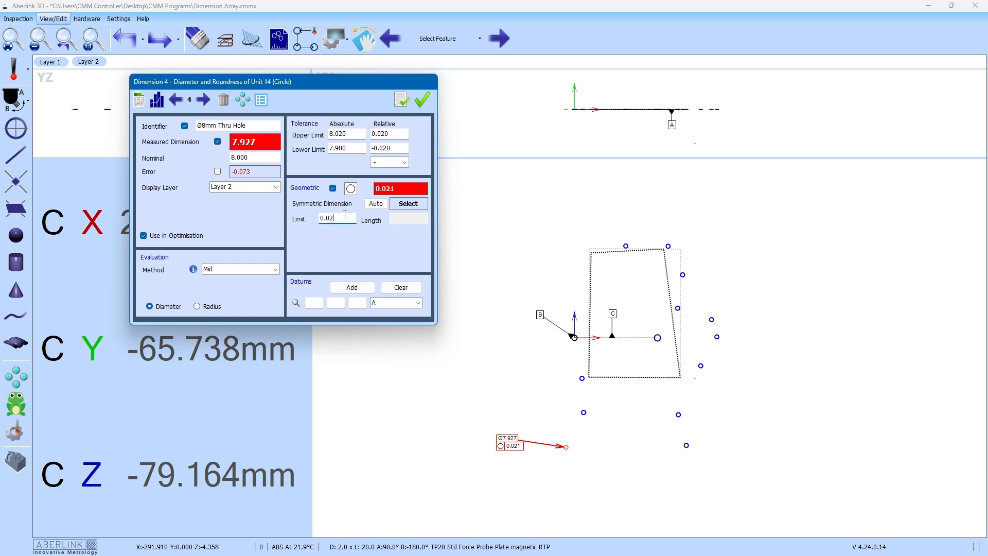
click(422, 100)
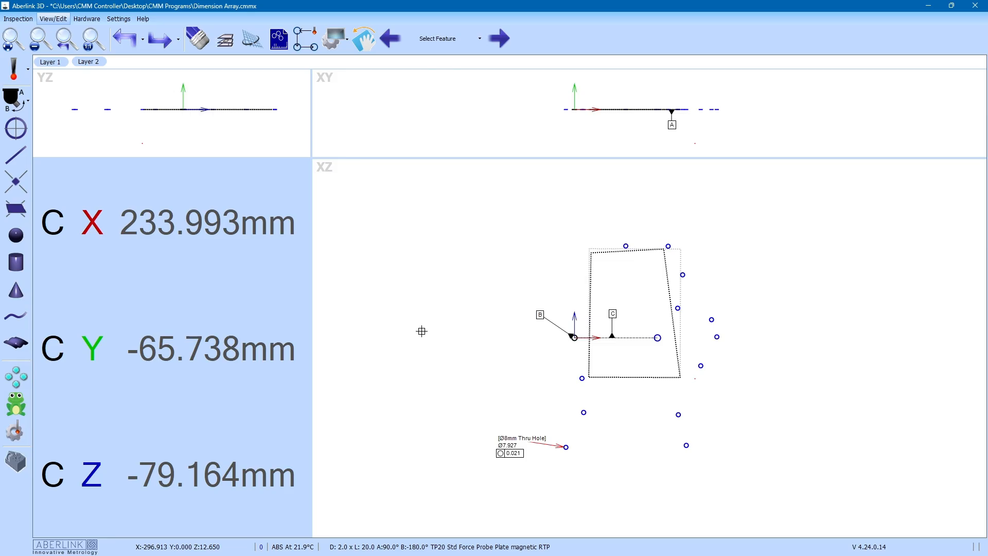
Step: Reposition the Ø8mm Thru Hole label and reopen its settings
drag(510, 442, 492, 433)
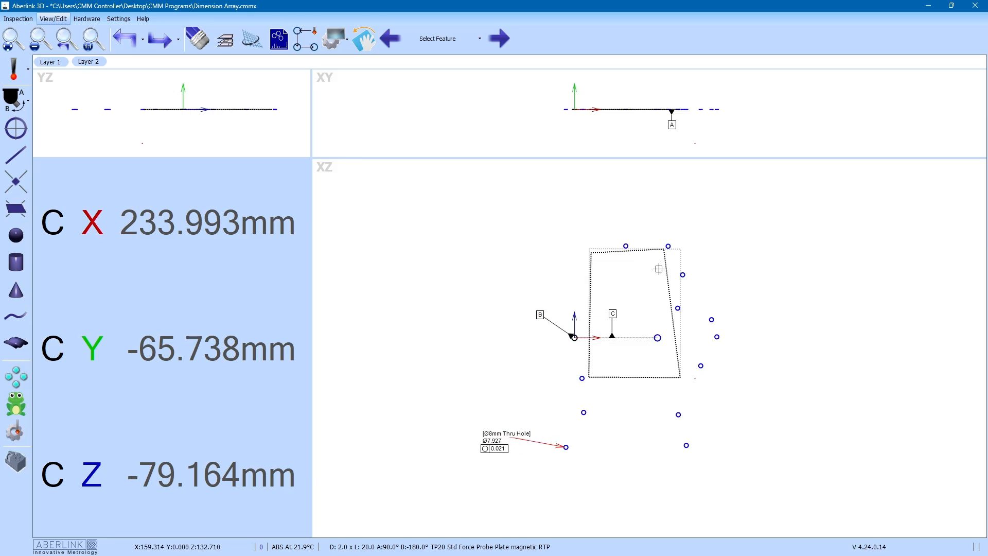
double_click(499, 439)
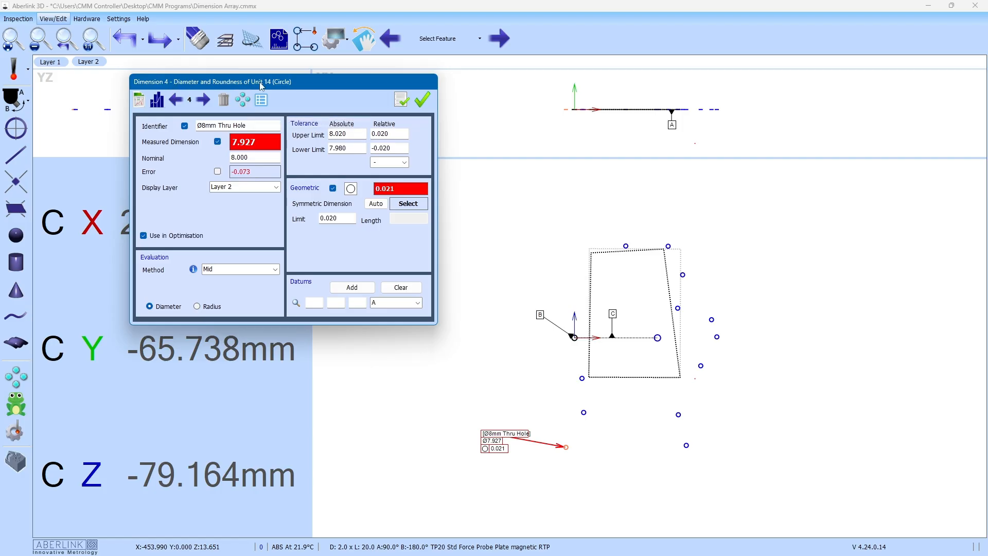
drag(312, 85, 318, 84)
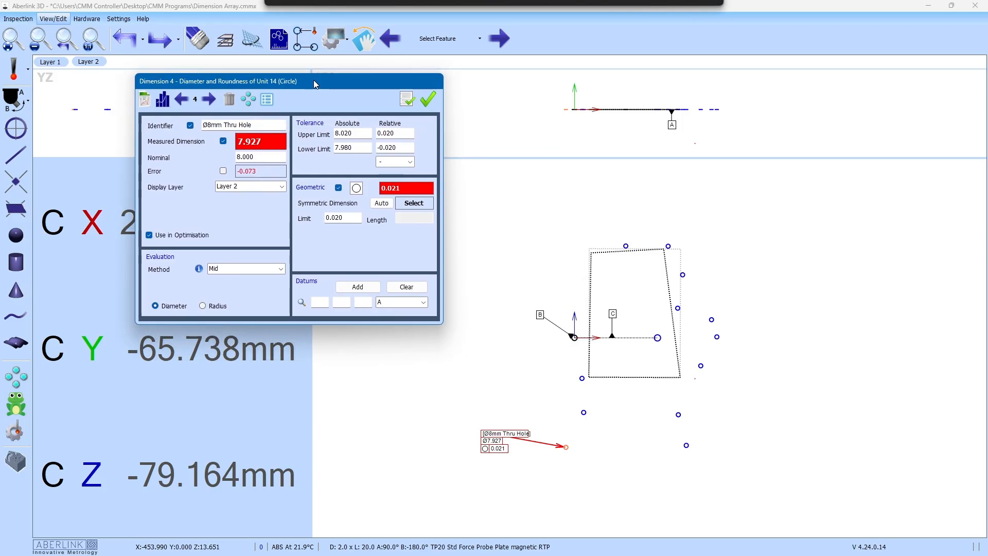
Step: Copy the Ø8mm Thru Hole diameter dimension to all similar holes, then move the Ø8.160 and Ø7.979 labels out right
click(248, 101)
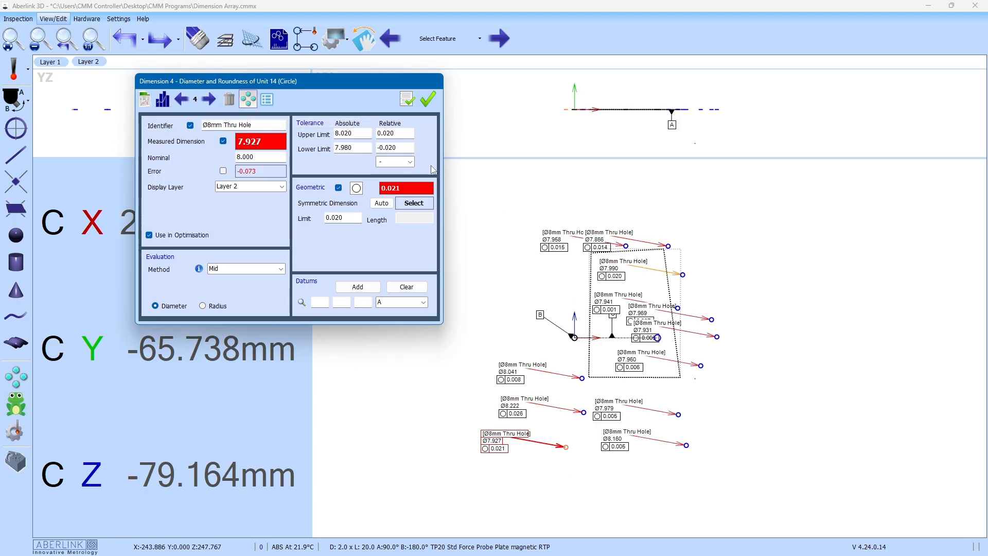
click(428, 98)
drag(627, 433, 809, 462)
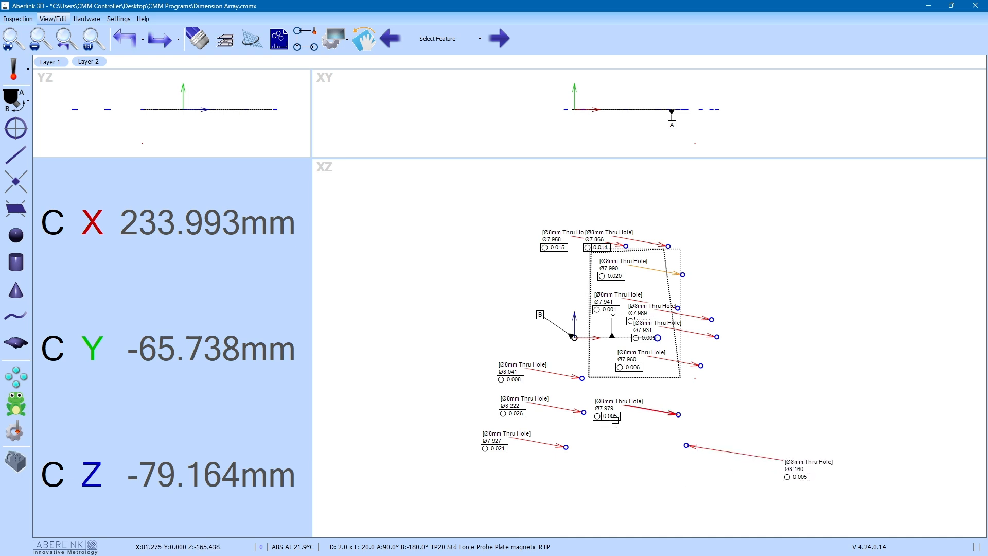
drag(610, 405, 818, 395)
Step: Refit the view and spread the Ø7.960, Ø7.931, Ø7.969, Ø7.941, Ø7.990, Ø7.866 and Ø7.958 labels right and upward
drag(642, 360, 830, 341)
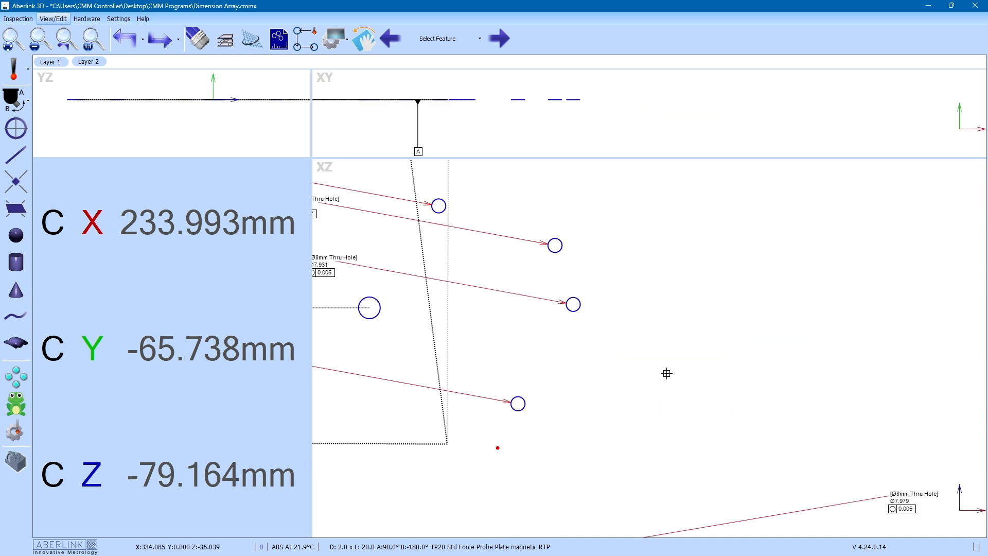
right_click(666, 372)
click(668, 374)
drag(638, 362, 844, 350)
drag(658, 329, 827, 293)
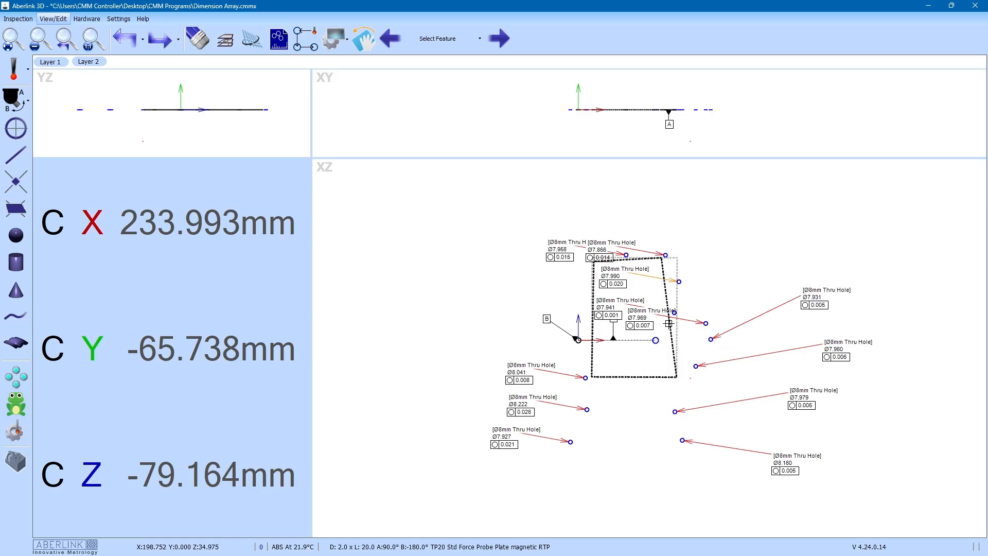
drag(639, 315, 770, 252)
drag(618, 301, 740, 233)
drag(624, 269, 714, 184)
drag(611, 244, 655, 178)
drag(559, 241, 570, 201)
Step: Verify the Ø8.041 hole's copied nominal, tolerance, lower limit and roundness limit
double_click(522, 367)
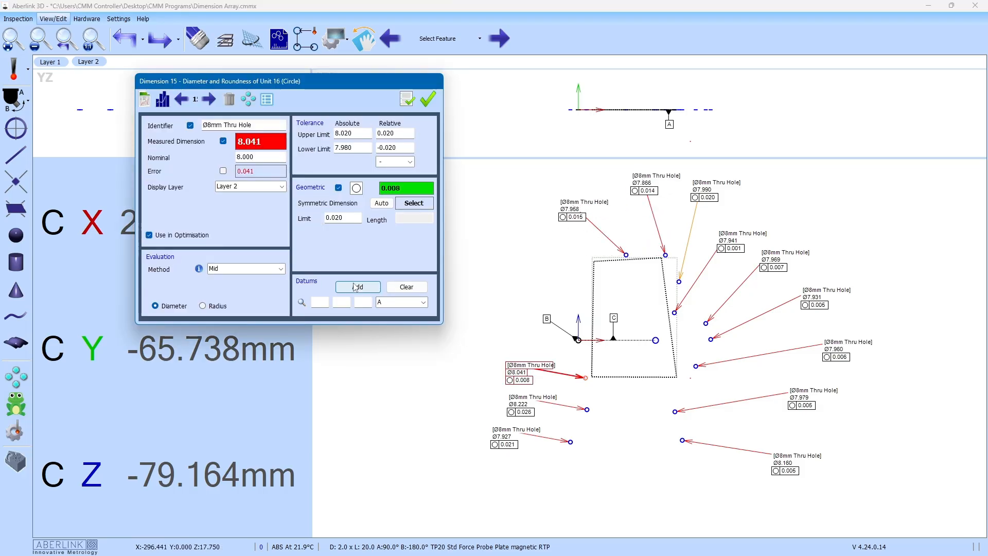
drag(259, 158, 235, 158)
drag(405, 135, 386, 150)
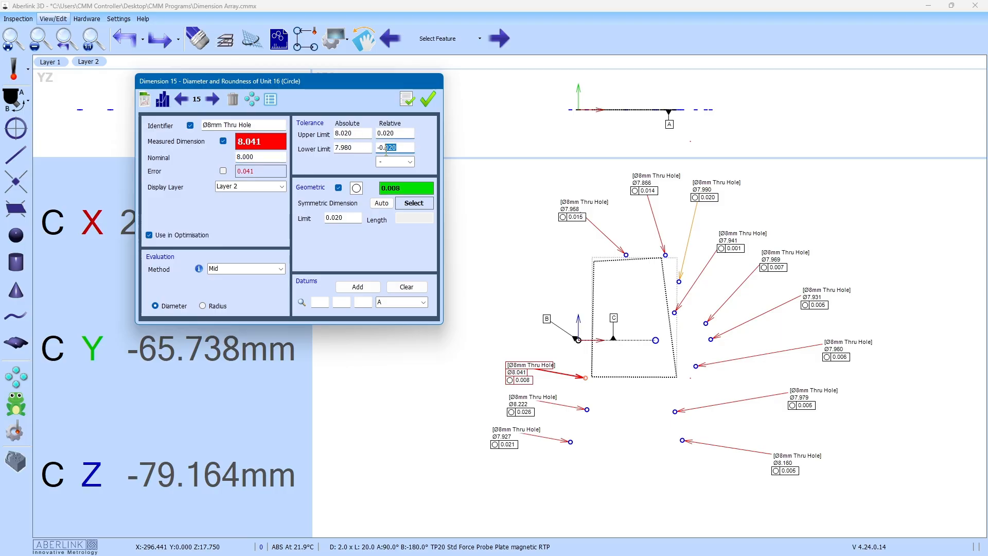
double_click(351, 220)
click(428, 99)
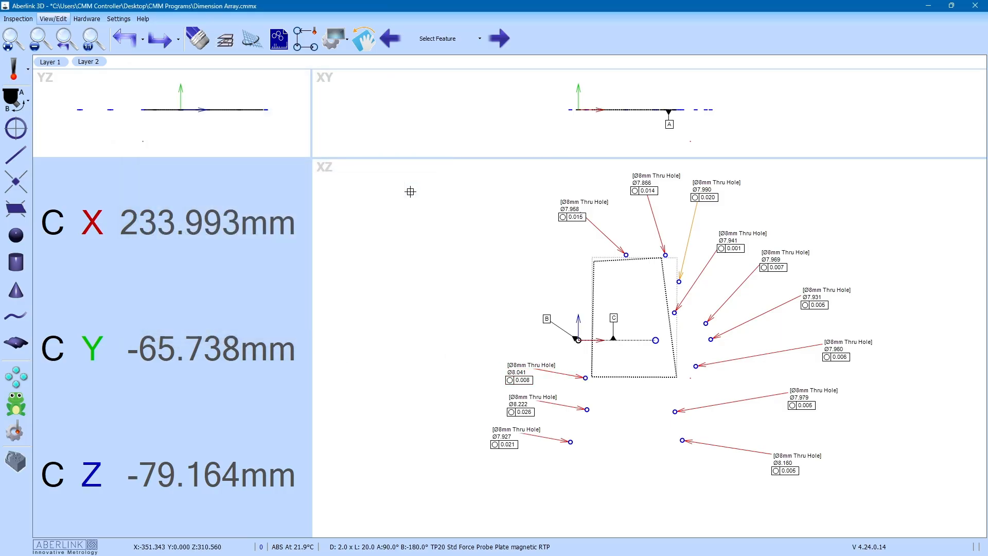
Step: Move the Ø8.041, Ø8.222 and Ø7.927 labels up and to the left, clear of the part
drag(525, 367, 452, 326)
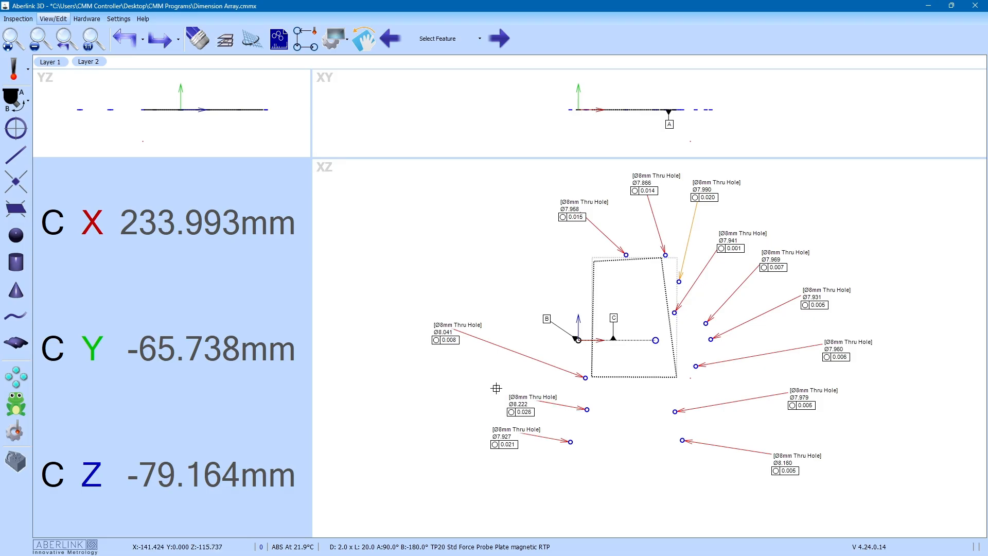
drag(520, 398, 457, 372)
drag(499, 433, 421, 420)
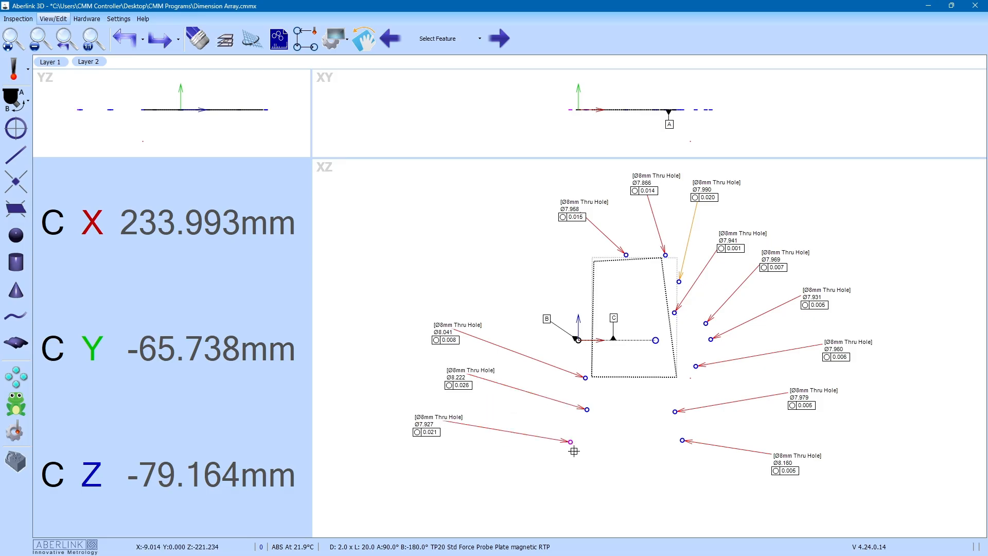
Step: Add a Position Cartesian true-position dimension to the lower-left hole and copy it to all similar holes
drag(574, 451, 549, 453)
click(582, 471)
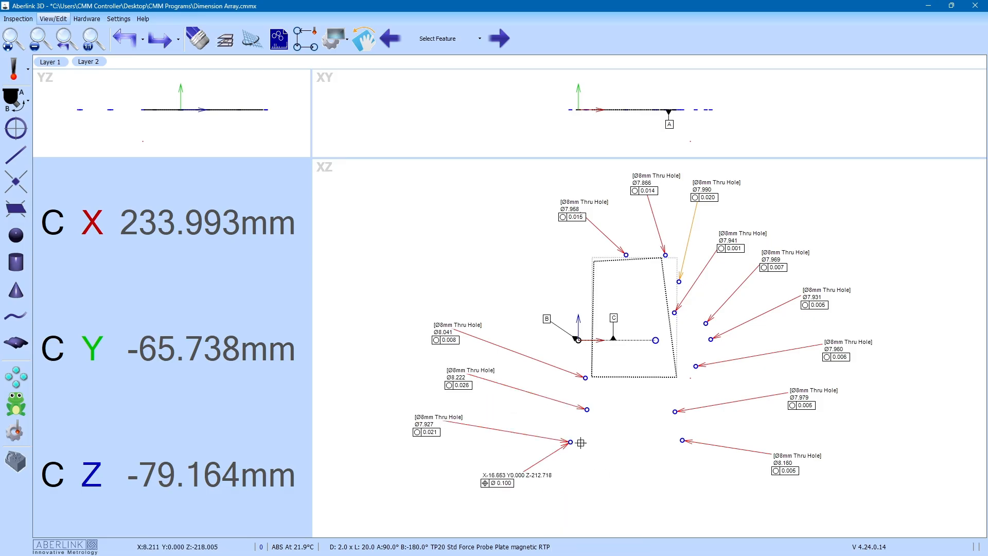
click(516, 476)
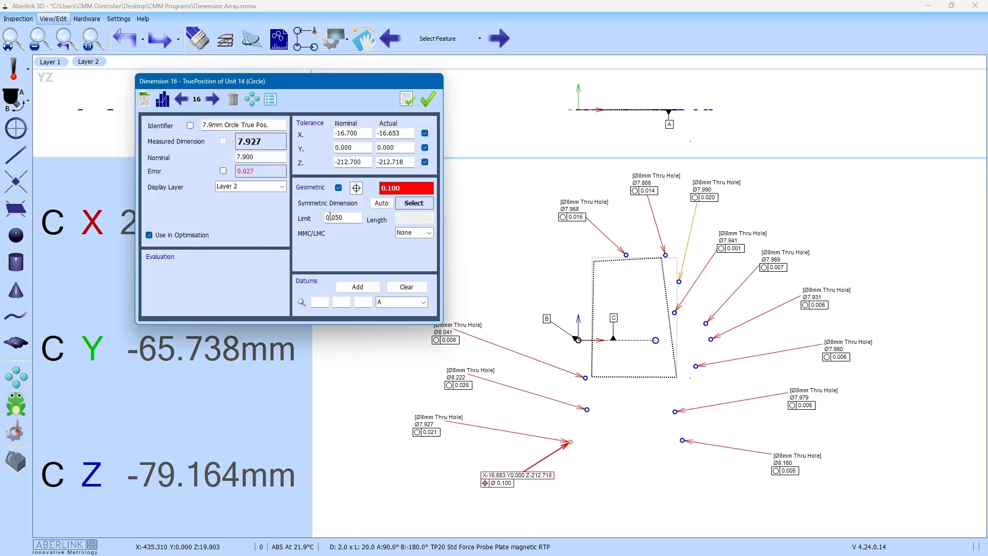
click(252, 99)
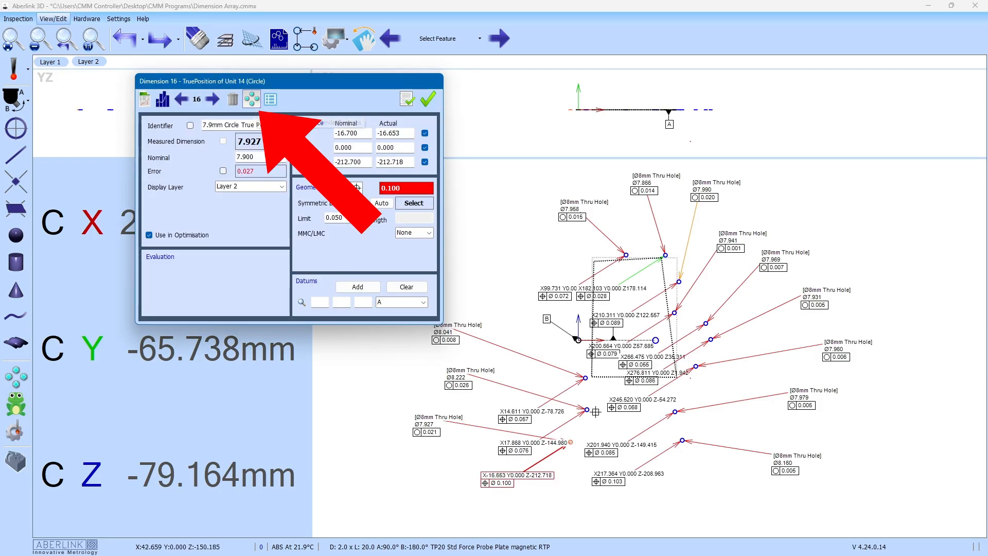
click(428, 99)
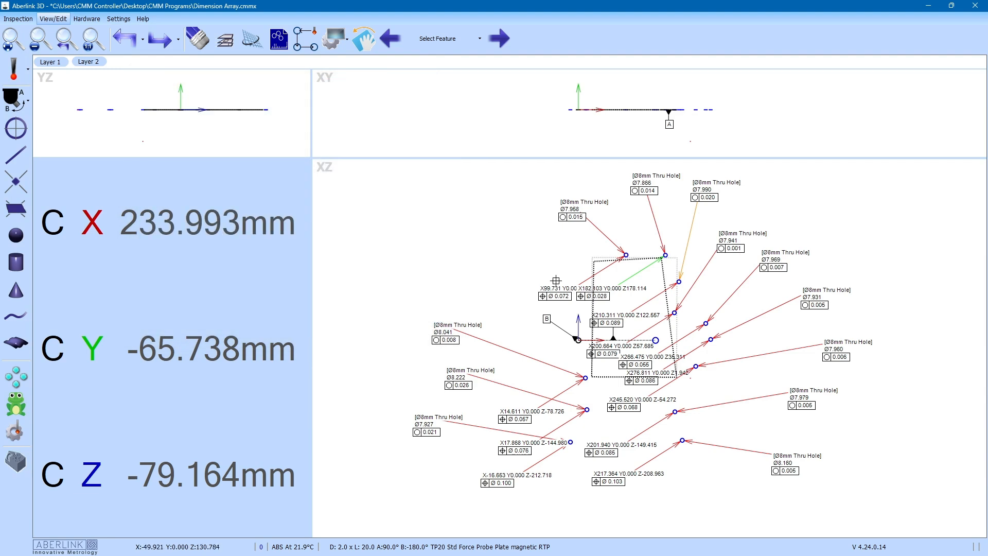
Step: Move the X99.731 and X182.103 position labels and datum label C upward, clear of the part
drag(563, 278, 503, 220)
drag(612, 288, 599, 173)
drag(615, 318, 629, 285)
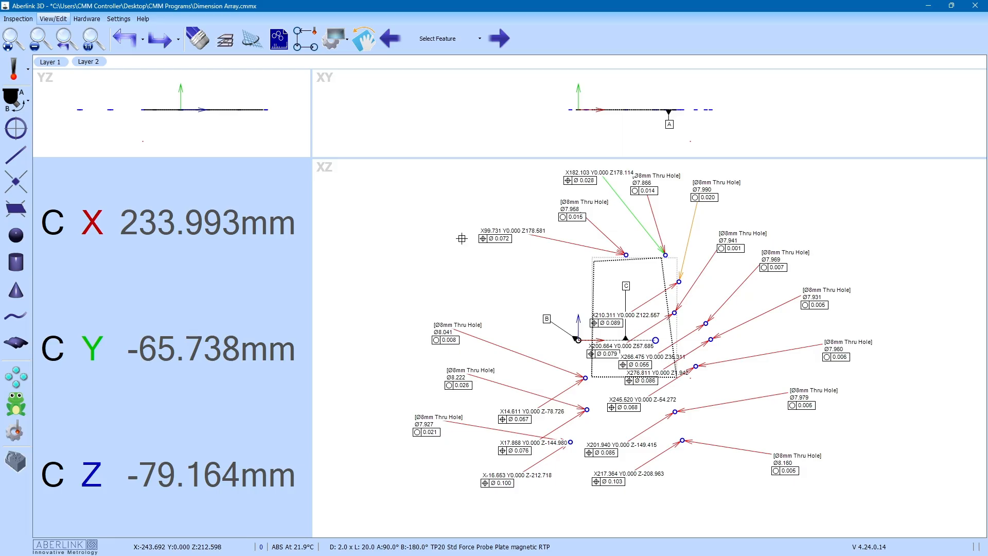
click(16, 378)
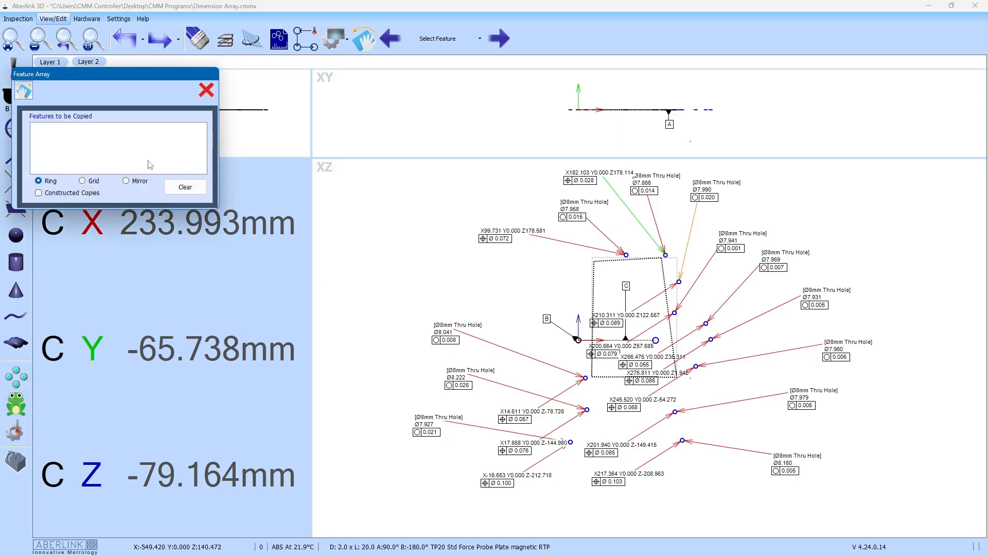
click(206, 91)
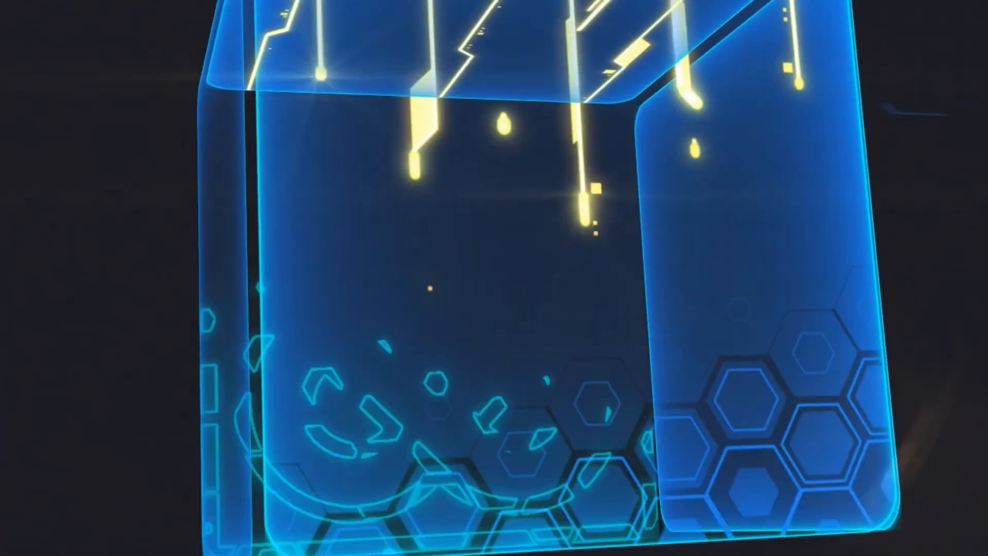